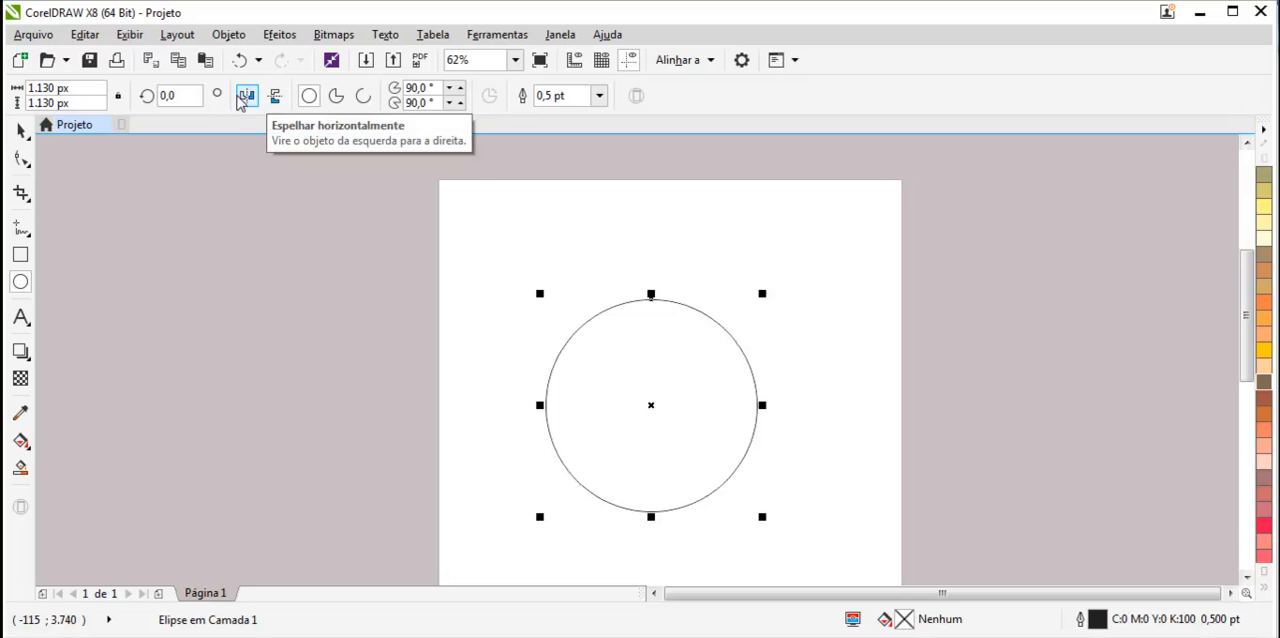
# Convert the selected circle into a pie and set its ending angle to 180°.
pyautogui.click(20, 132)
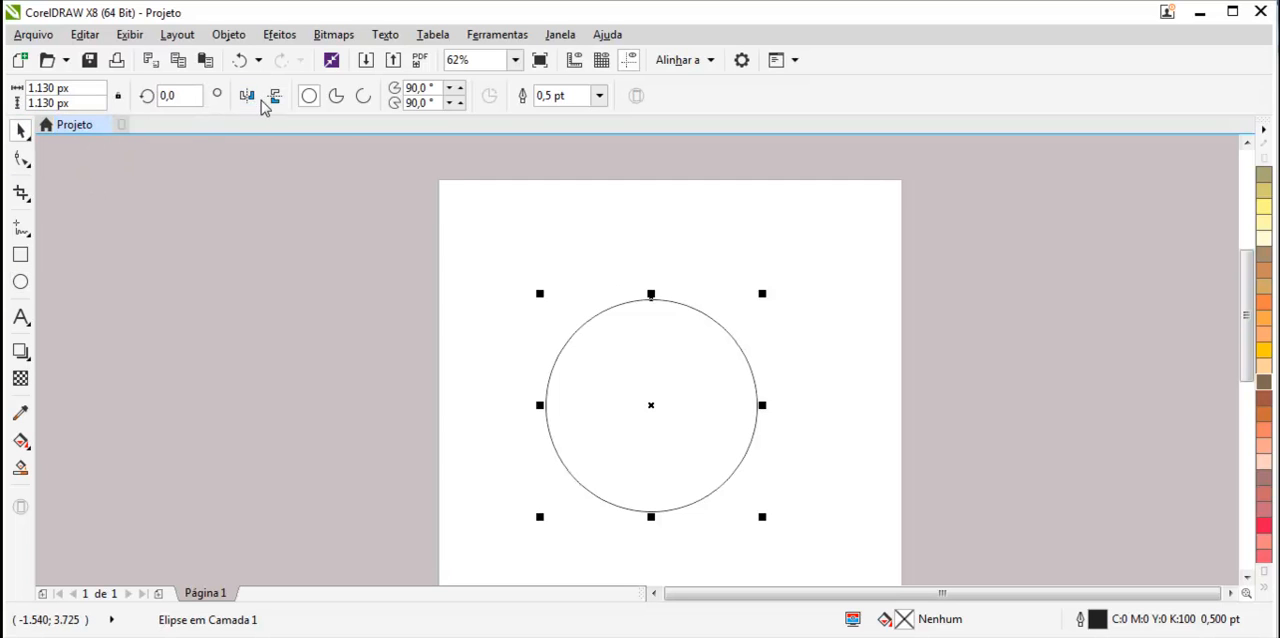
pyautogui.click(332, 100)
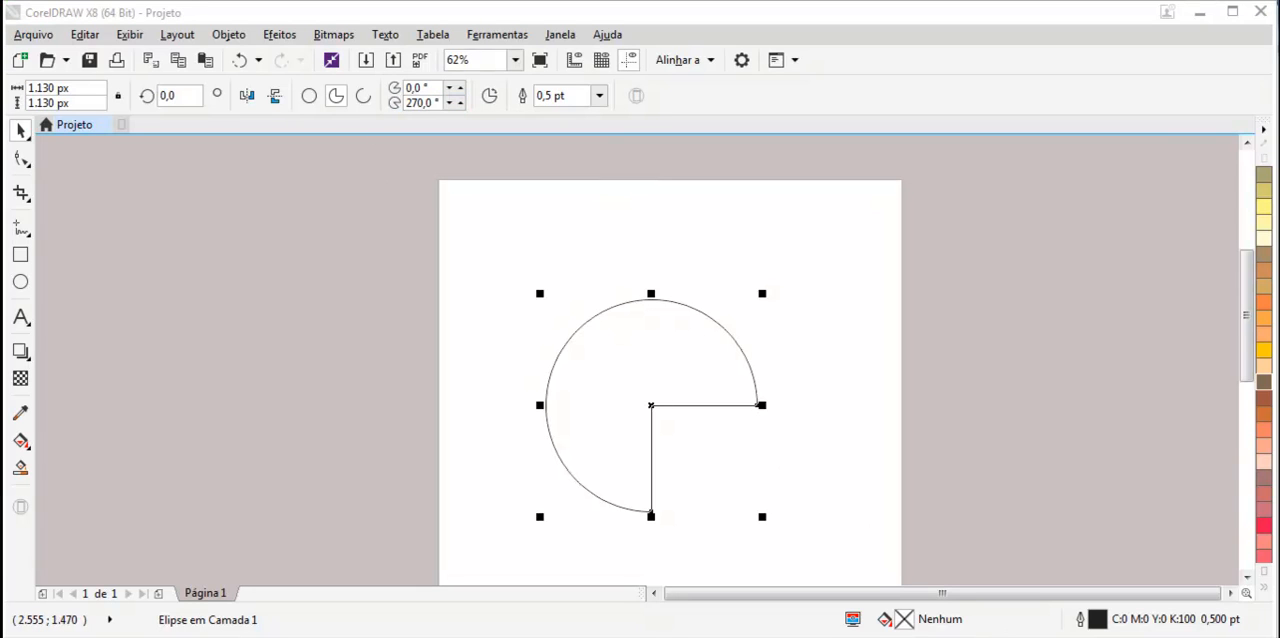
pyautogui.click(417, 104)
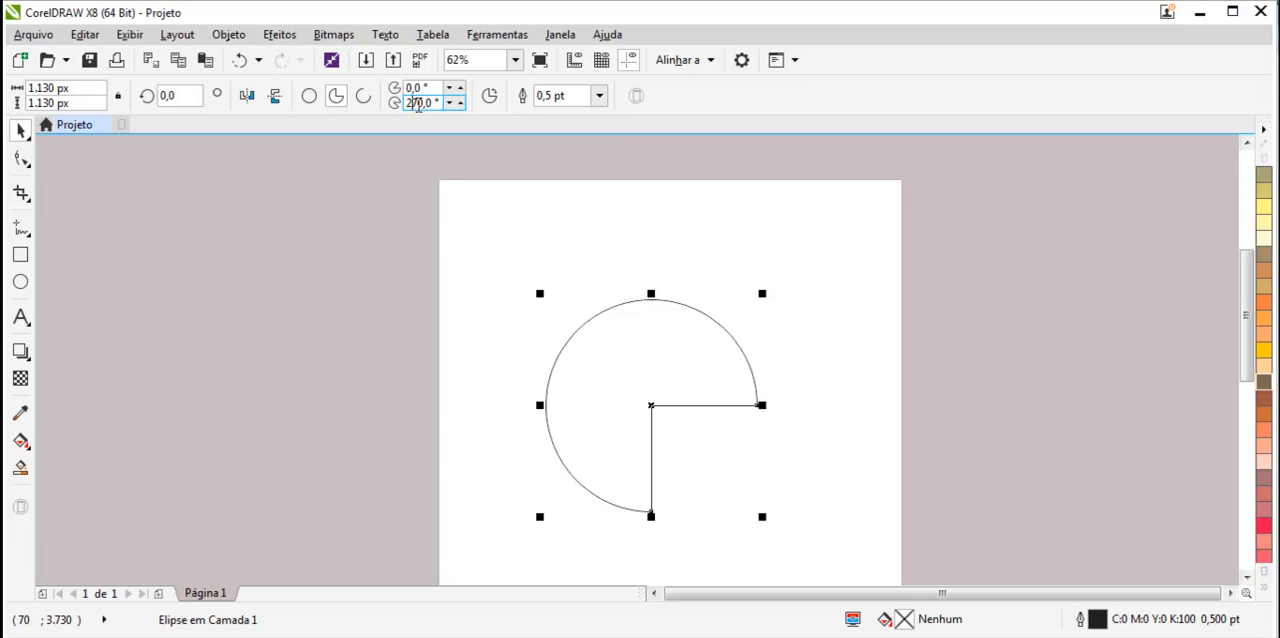
pyautogui.doubleClick(419, 104)
pyautogui.write('180')
pyautogui.press('Return')
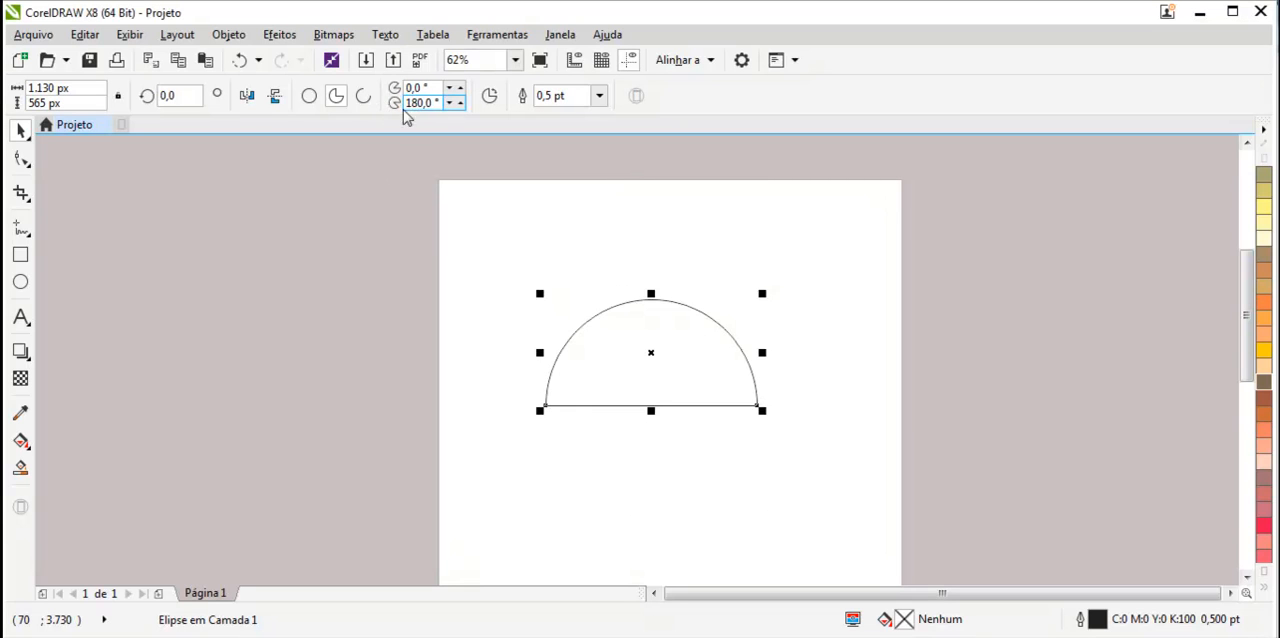
# Set the pie's ending angle to 90°, then to 0°.
pyautogui.doubleClick(418, 103)
pyautogui.write('90')
pyautogui.press('Return')
pyautogui.moveTo(435, 102); pyautogui.dragTo(400, 104)
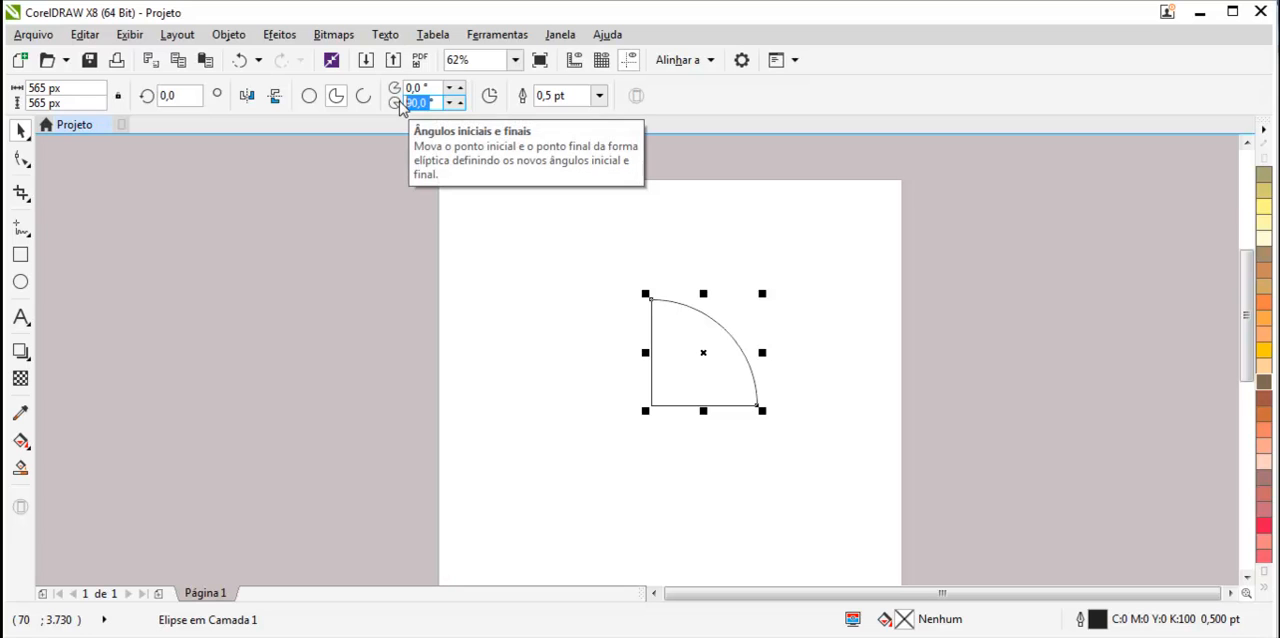
pyautogui.write('0')
pyautogui.press('Return')
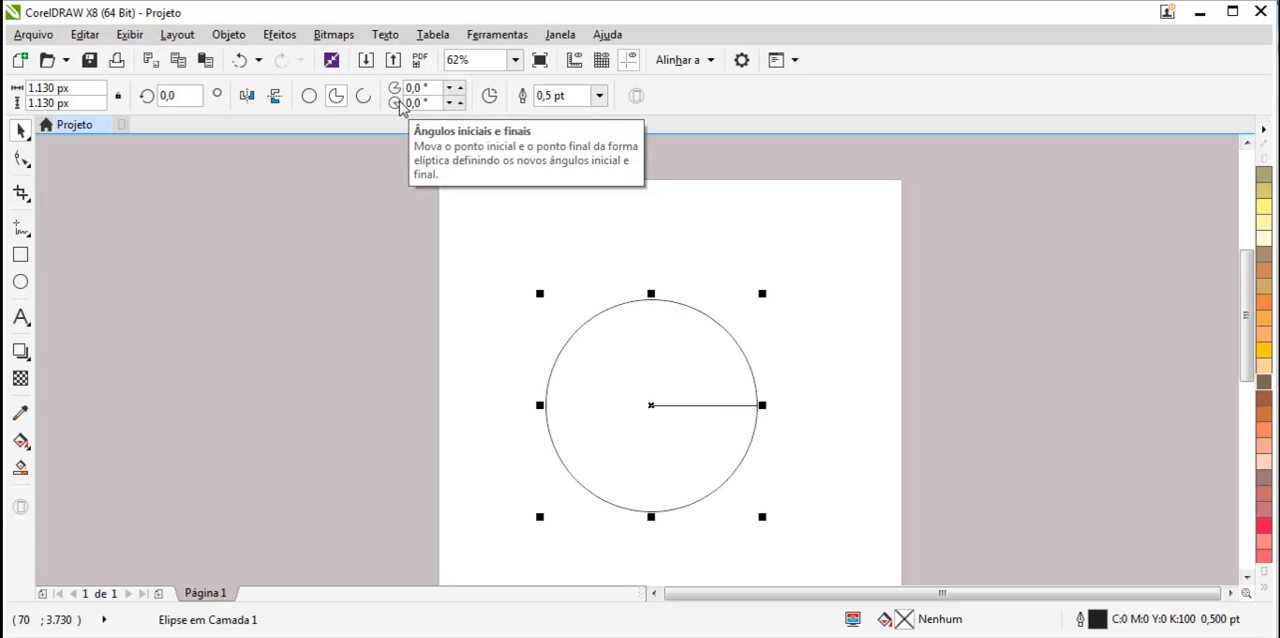
# Set the pie's ending angle to 345°, then back to 0°.
pyautogui.moveTo(432, 103); pyautogui.dragTo(398, 103)
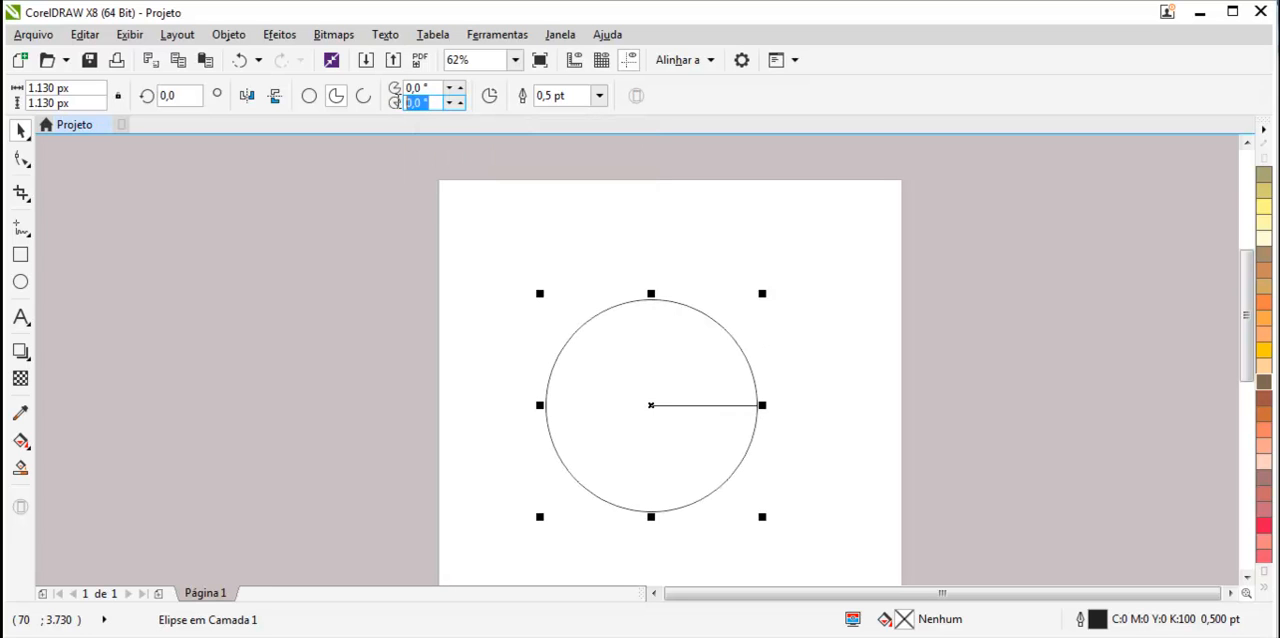
pyautogui.write('345')
pyautogui.press('Return')
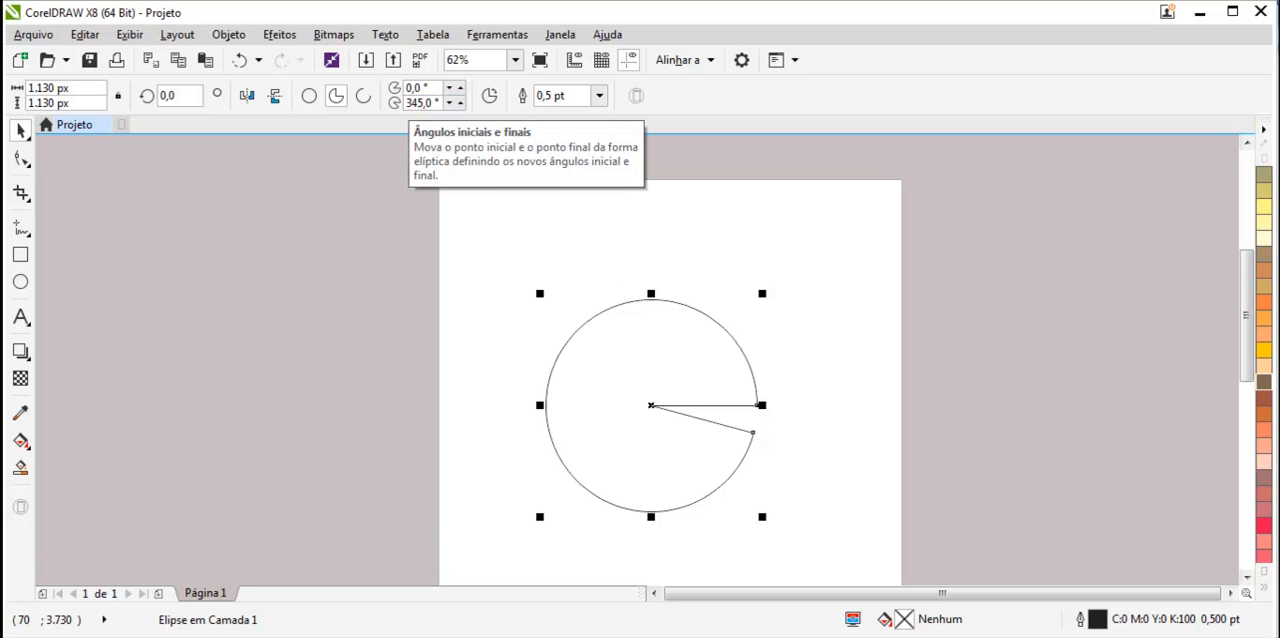
pyautogui.moveTo(411, 103); pyautogui.dragTo(432, 103)
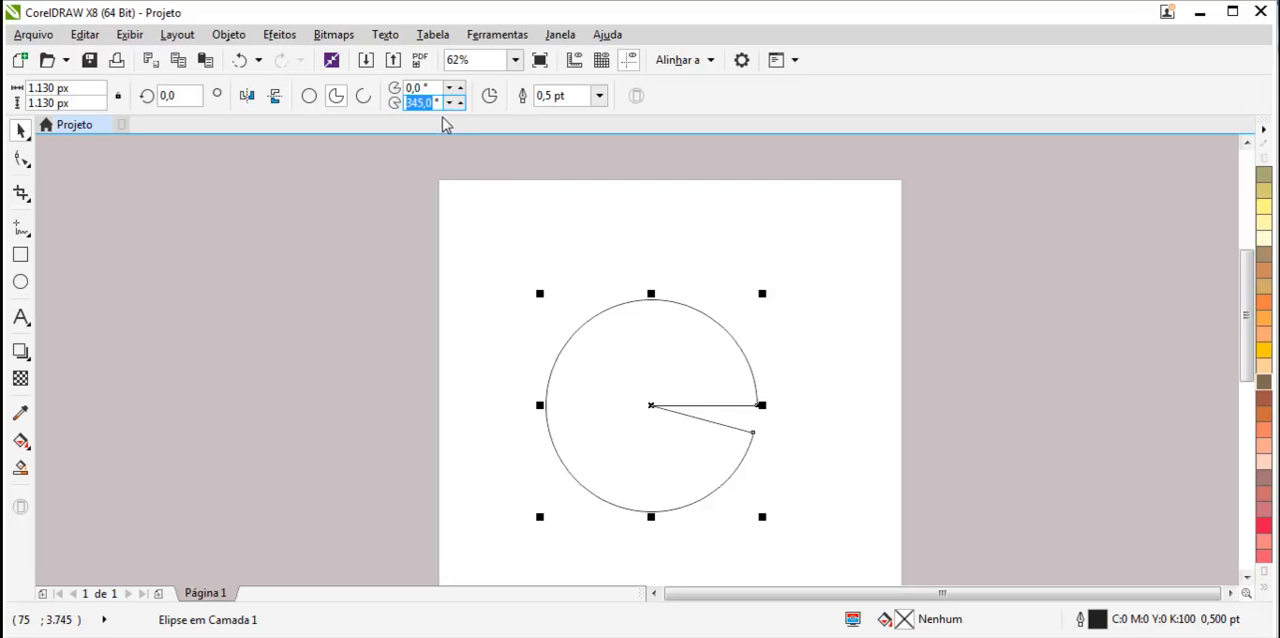
pyautogui.write('0')
pyautogui.press('Return')
# Set the pie's starting angle to 25°.
pyautogui.click(416, 104)
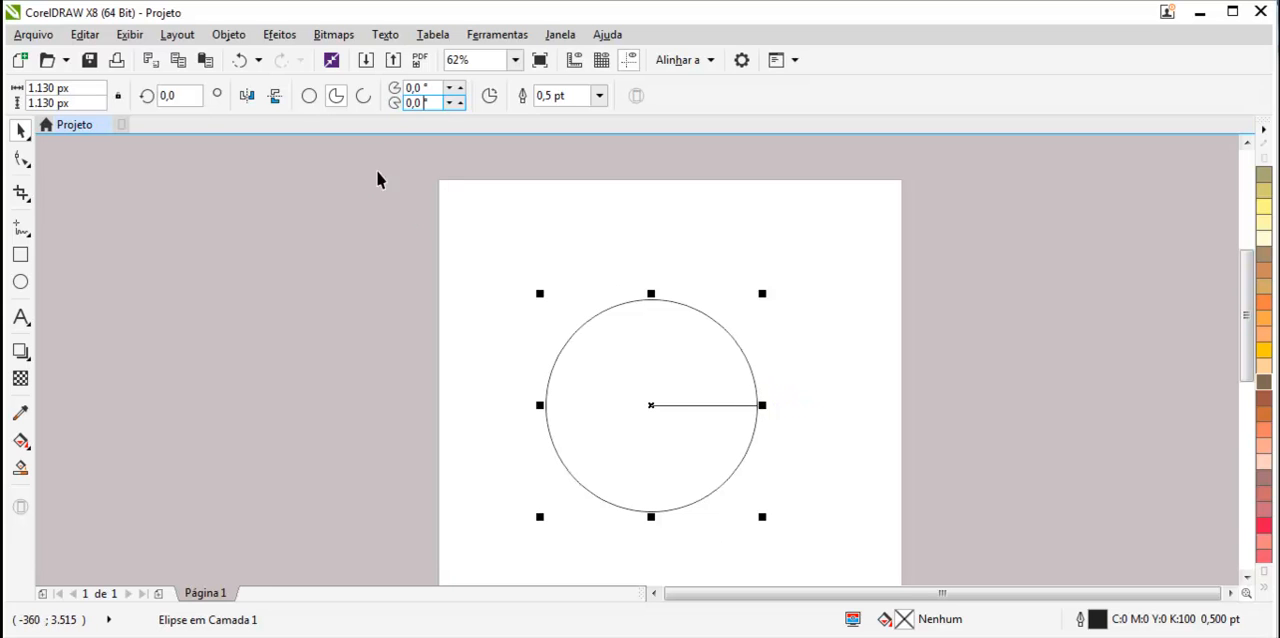
pyautogui.moveTo(428, 88); pyautogui.dragTo(398, 87)
pyautogui.write('25')
pyautogui.press('Return')
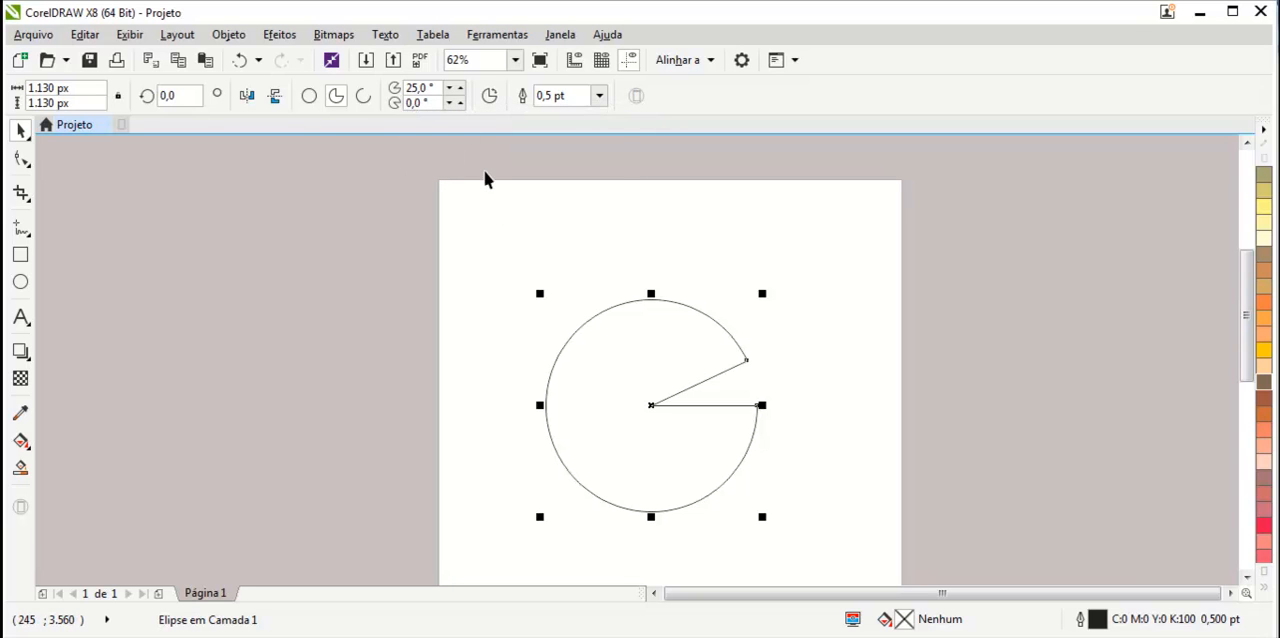
# Set the pie's ending angle to -25° to cut a narrow wedge out of the circle.
pyautogui.click(428, 103)
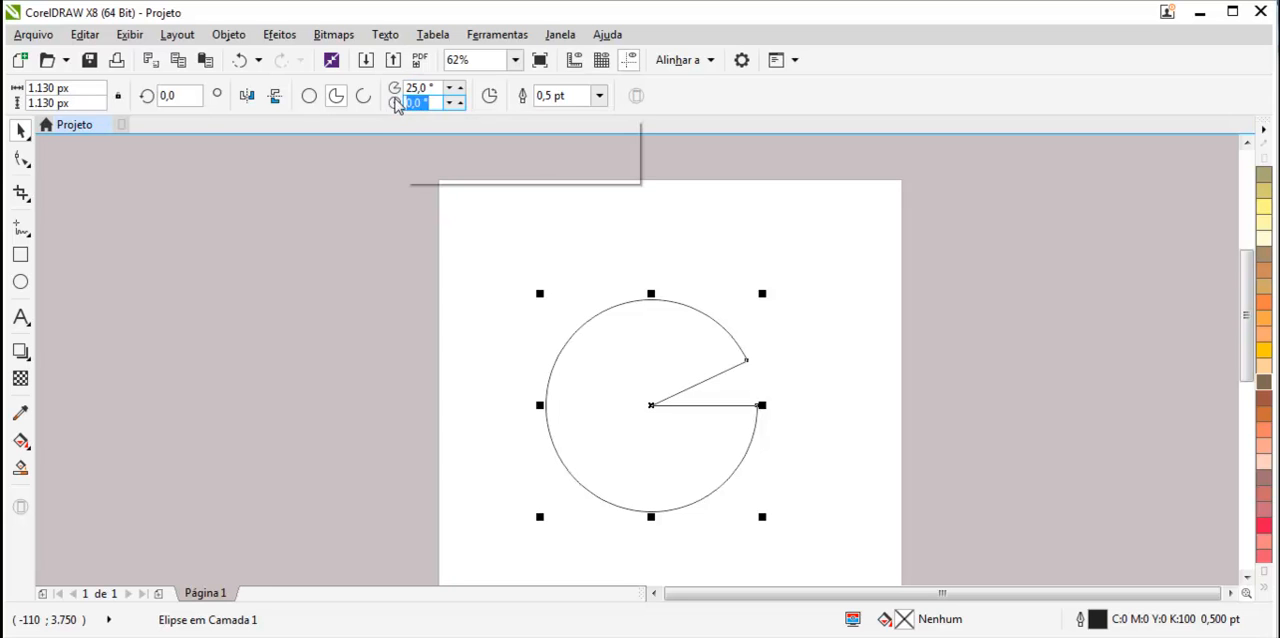
pyautogui.write('25')
pyautogui.press('Return')
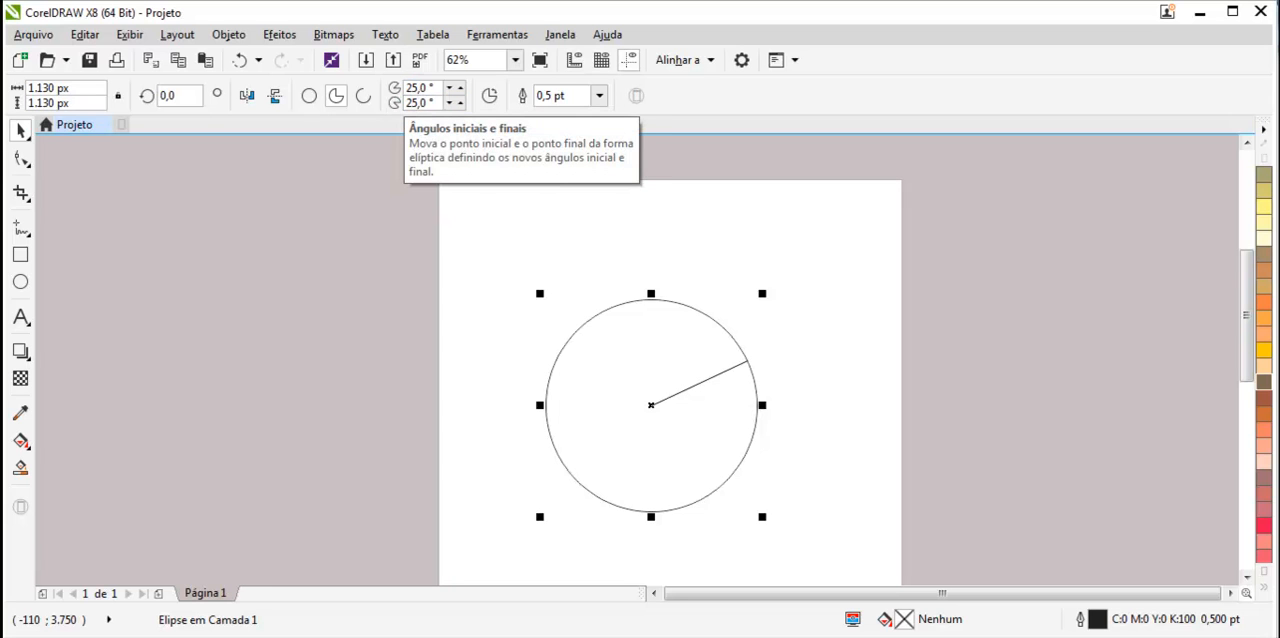
pyautogui.click(425, 103)
pyautogui.write('-')
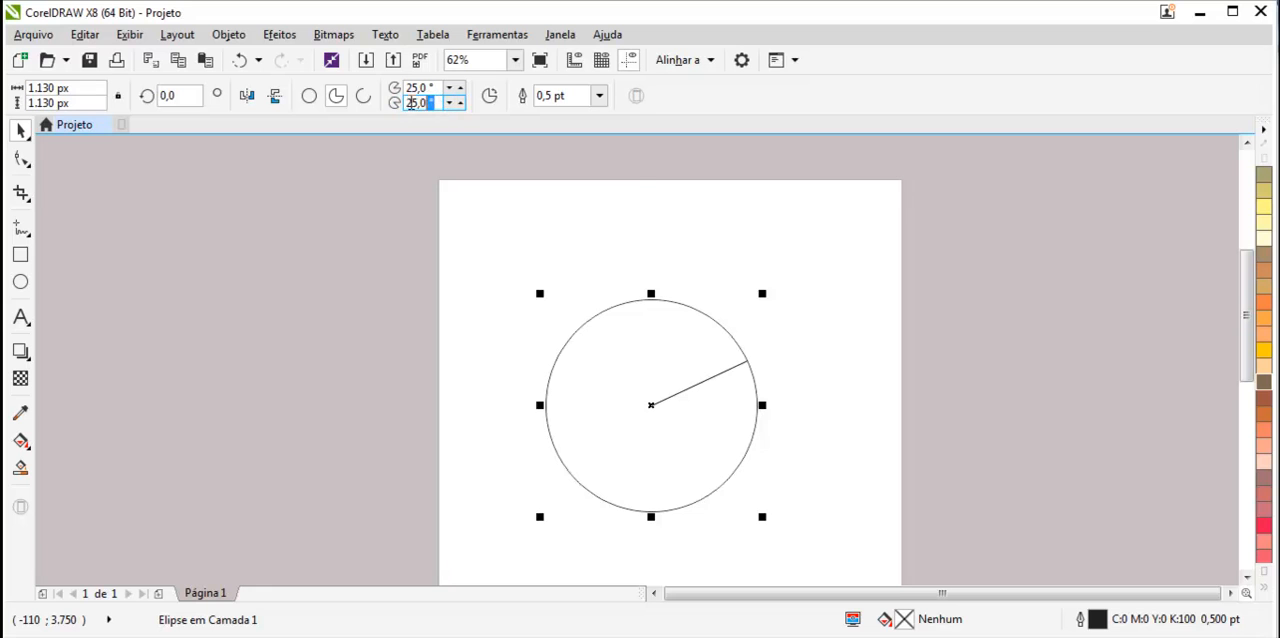
pyautogui.write('25')
pyautogui.press('Return')
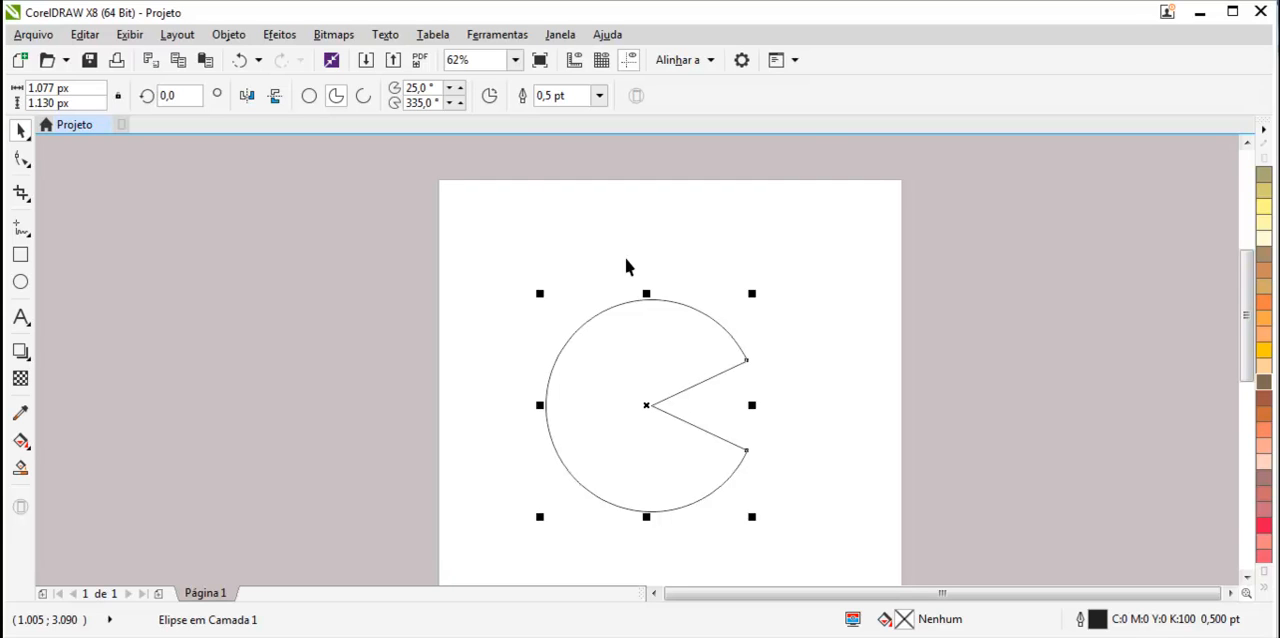
# Toggle the pie's direction between clockwise and counterclockwise several times, ending on the original wedge cut.
pyautogui.click(489, 96)
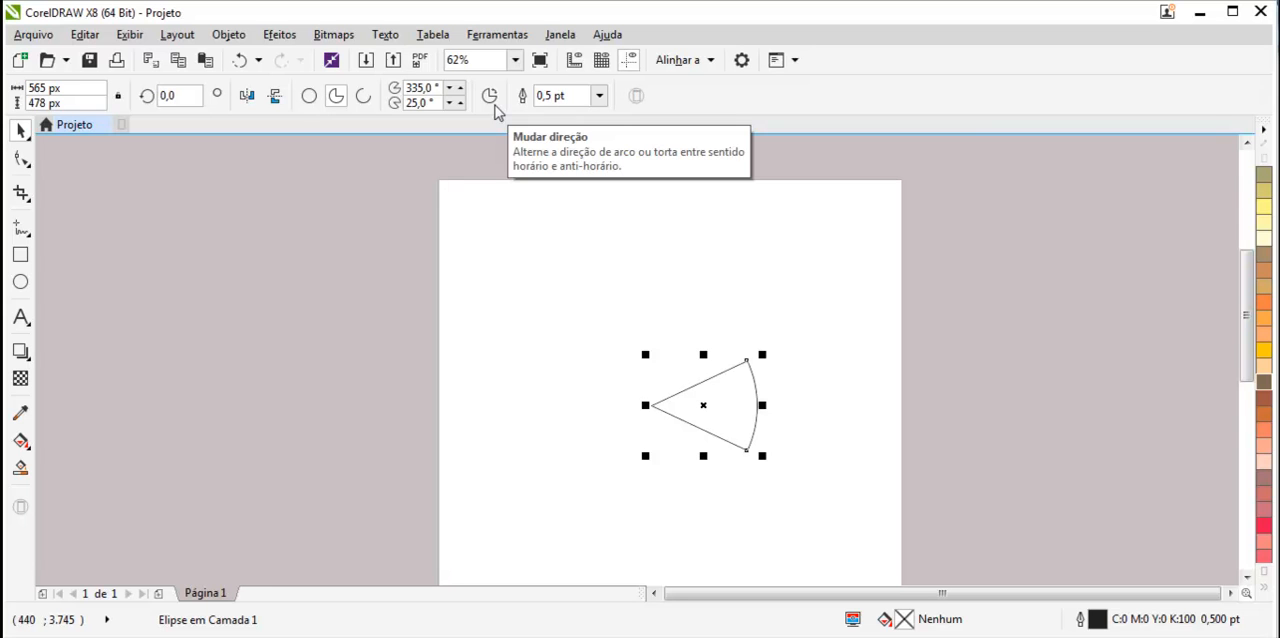
pyautogui.click(495, 104)
pyautogui.click(495, 104)
pyautogui.click(495, 104)
pyautogui.click(495, 104)
pyautogui.click(495, 104)
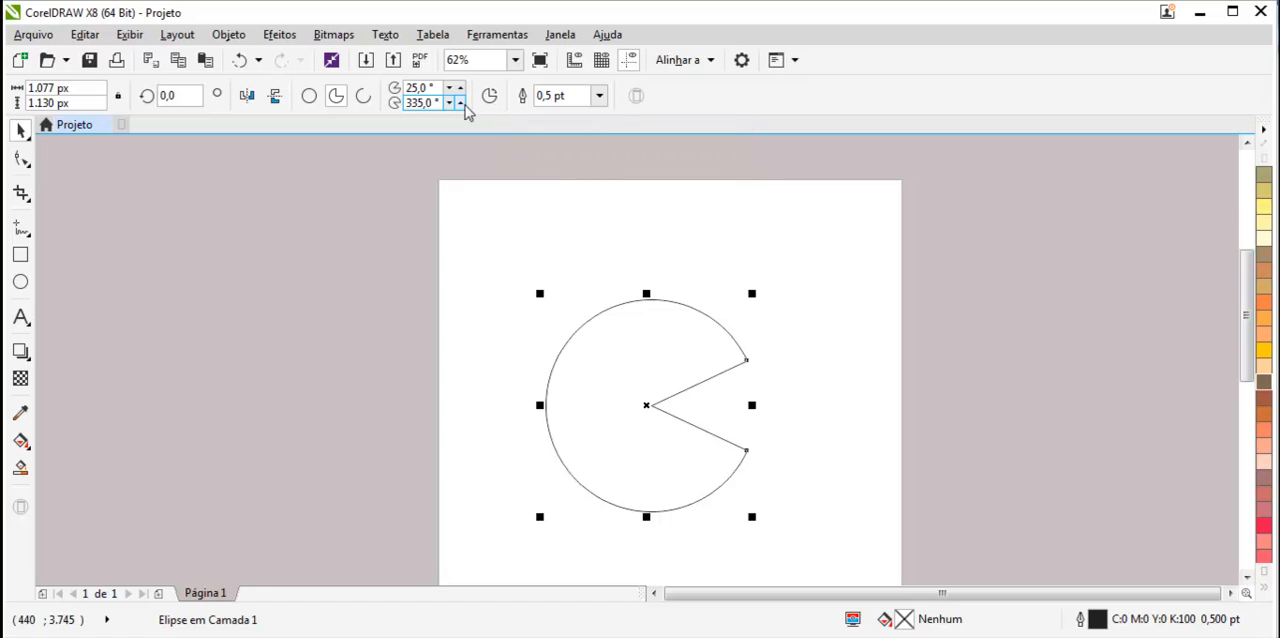
# Set the pie's outline width to 2.0 pt, briefly switching it to an arc and back to a pie.
pyautogui.click(599, 96)
pyautogui.click(586, 202)
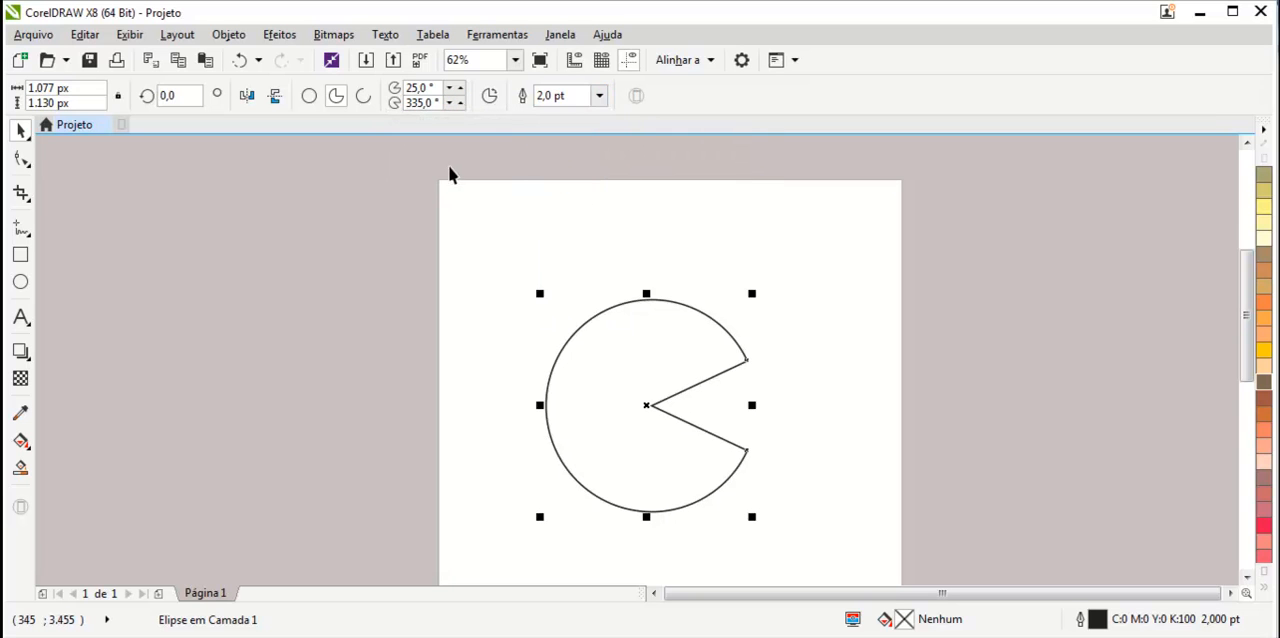
pyautogui.click(360, 100)
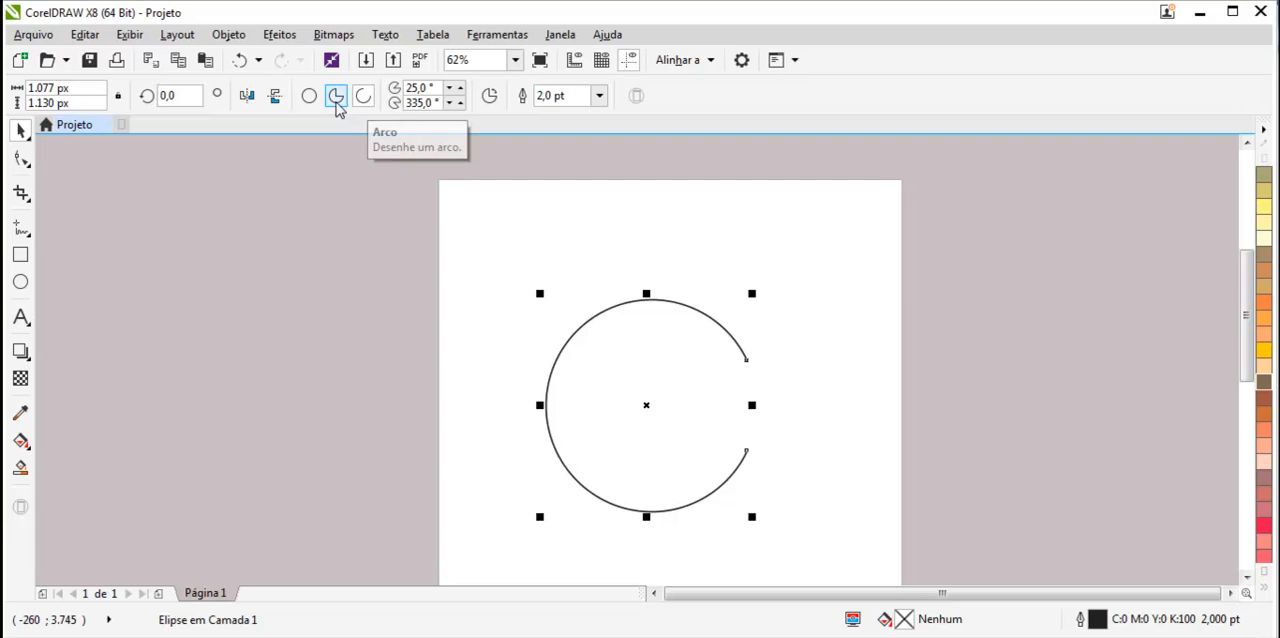
pyautogui.click(337, 100)
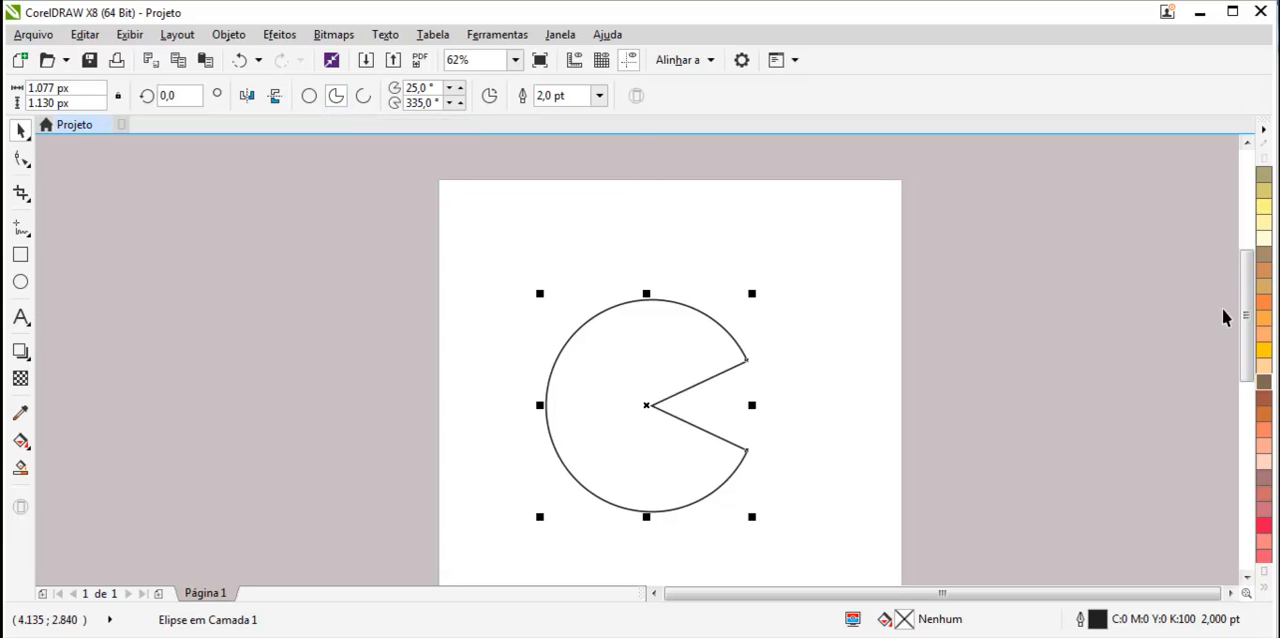
# Fill the pie orange and convert it into an arc.
pyautogui.click(1264, 320)
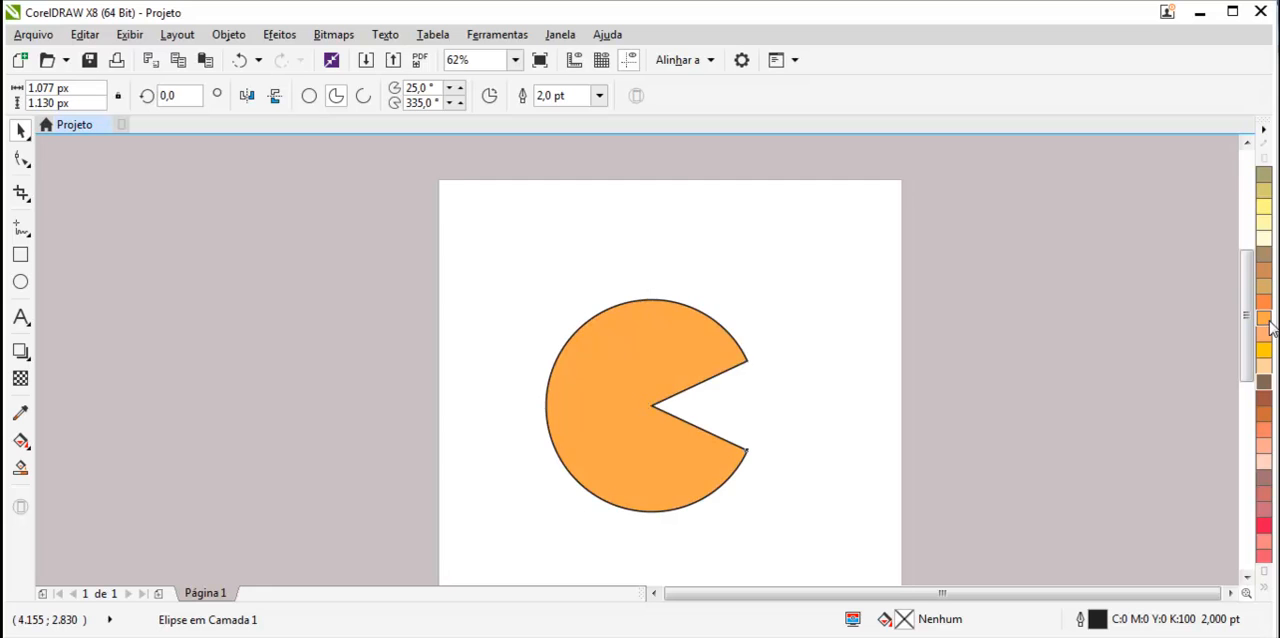
pyautogui.click(364, 96)
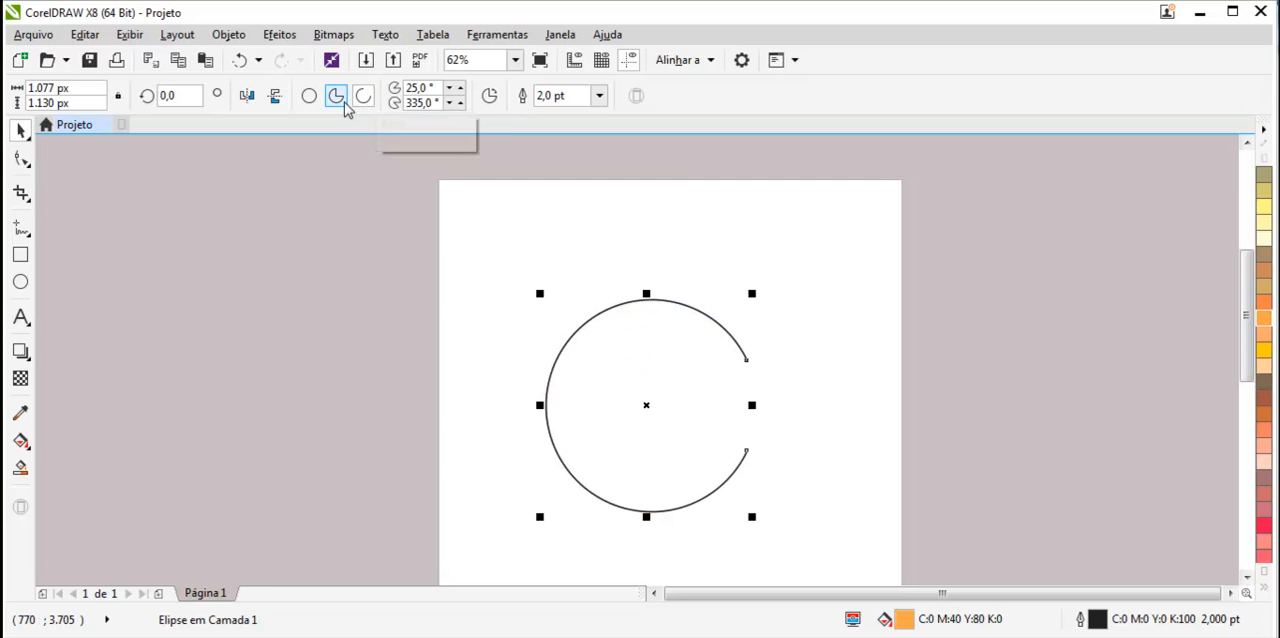
# Set the arc's starting angle to 50° and ending angle to 270°.
pyautogui.doubleClick(412, 88)
pyautogui.write('50')
pyautogui.press('Return')
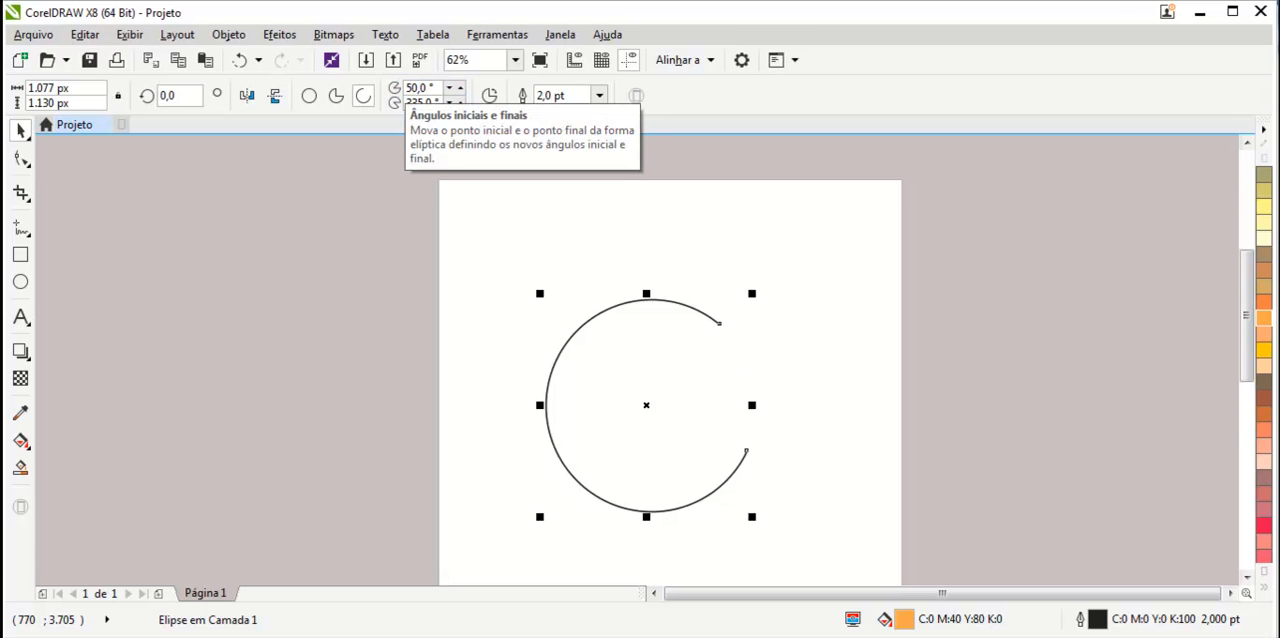
pyautogui.doubleClick(420, 102)
pyautogui.write('270')
pyautogui.press('Return')
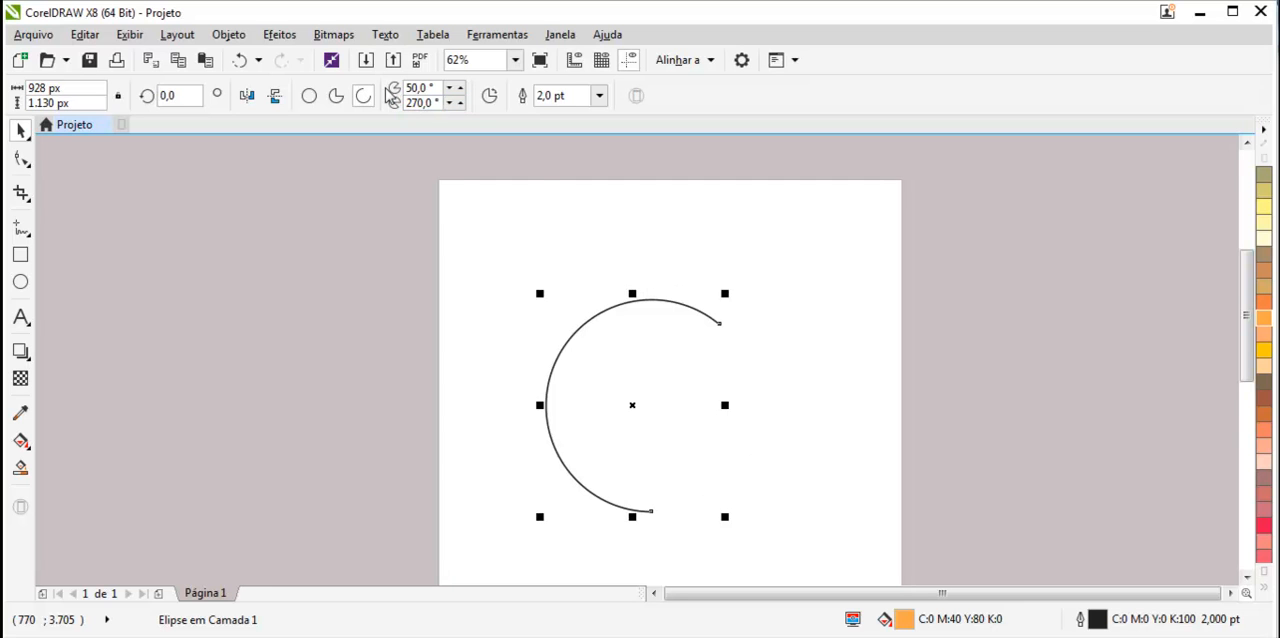
# Rotate the arc to about 278° and skew it using its rotation and skew handles.
pyautogui.click(705, 356)
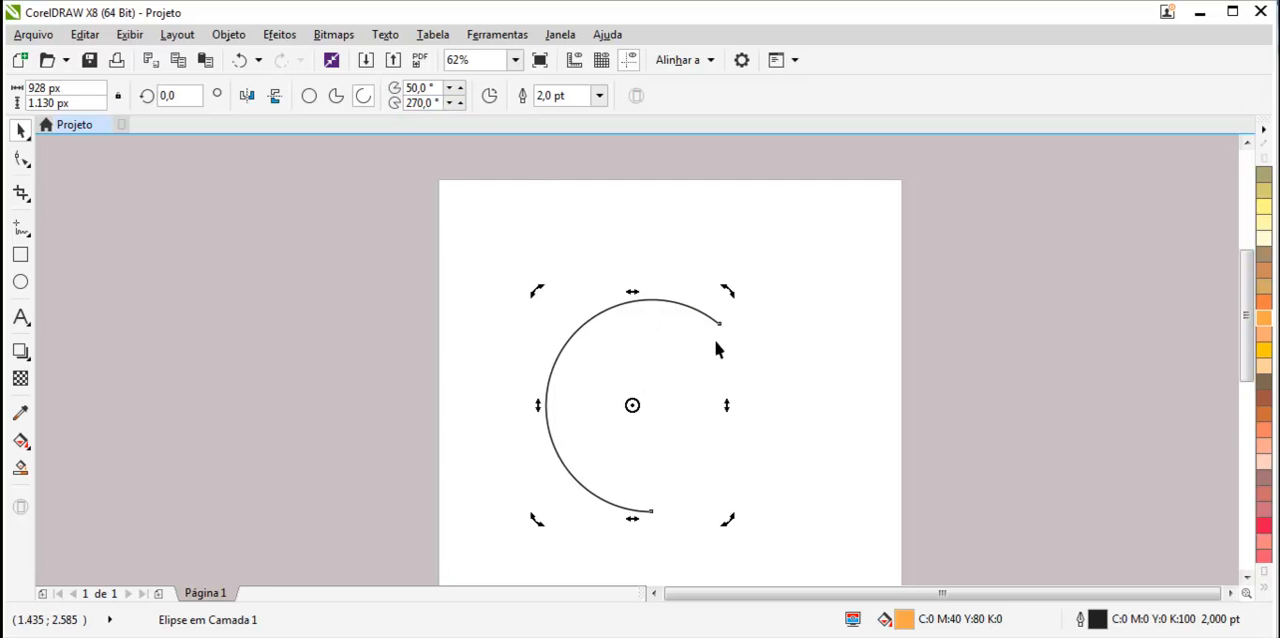
pyautogui.moveTo(731, 287); pyautogui.dragTo(774, 377)
pyautogui.moveTo(645, 300); pyautogui.dragTo(750, 305)
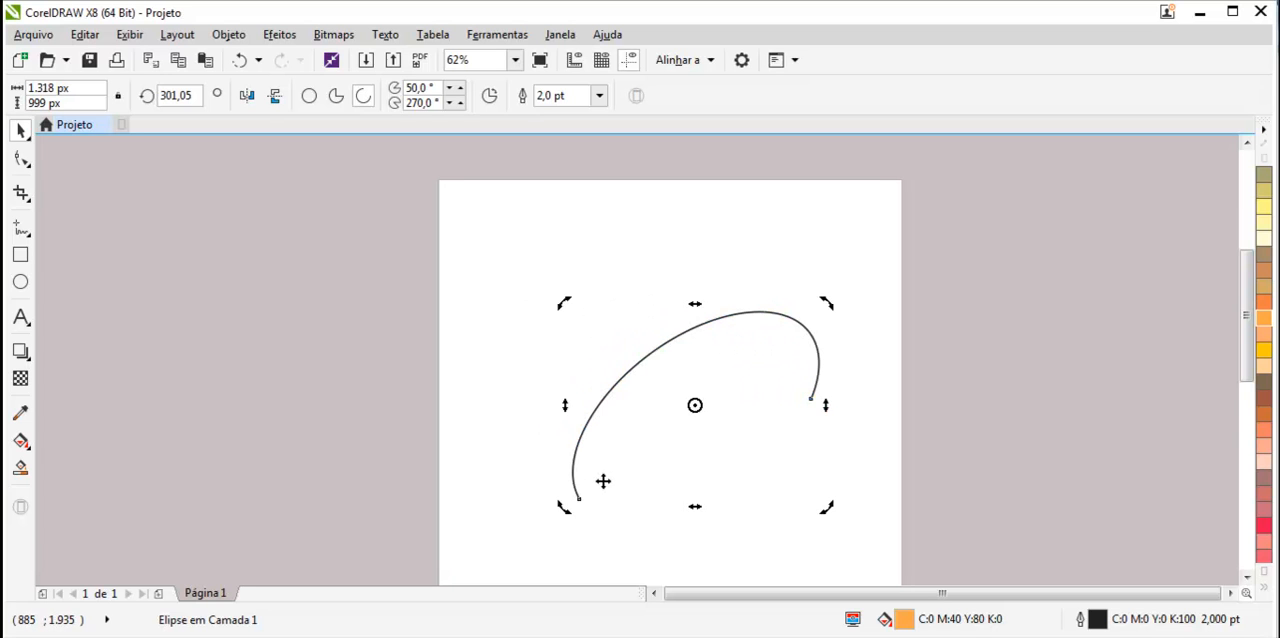
pyautogui.moveTo(564, 508); pyautogui.dragTo(537, 458)
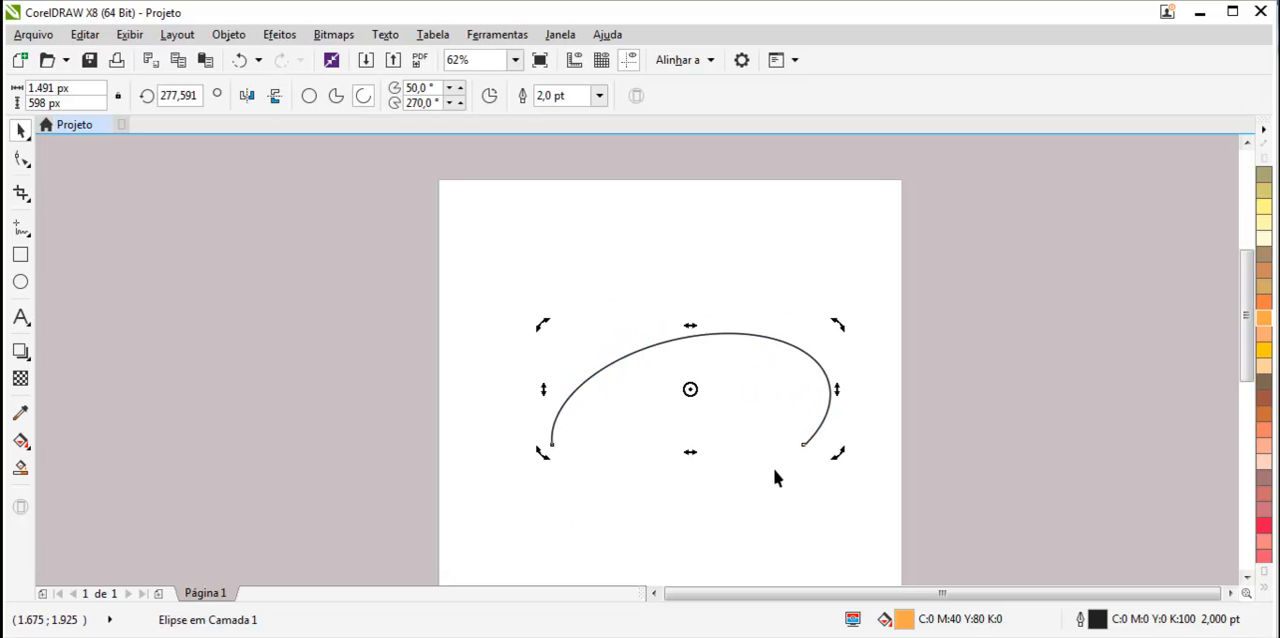
# Flatten the arc vertically to about 286 px tall.
pyautogui.click(829, 392)
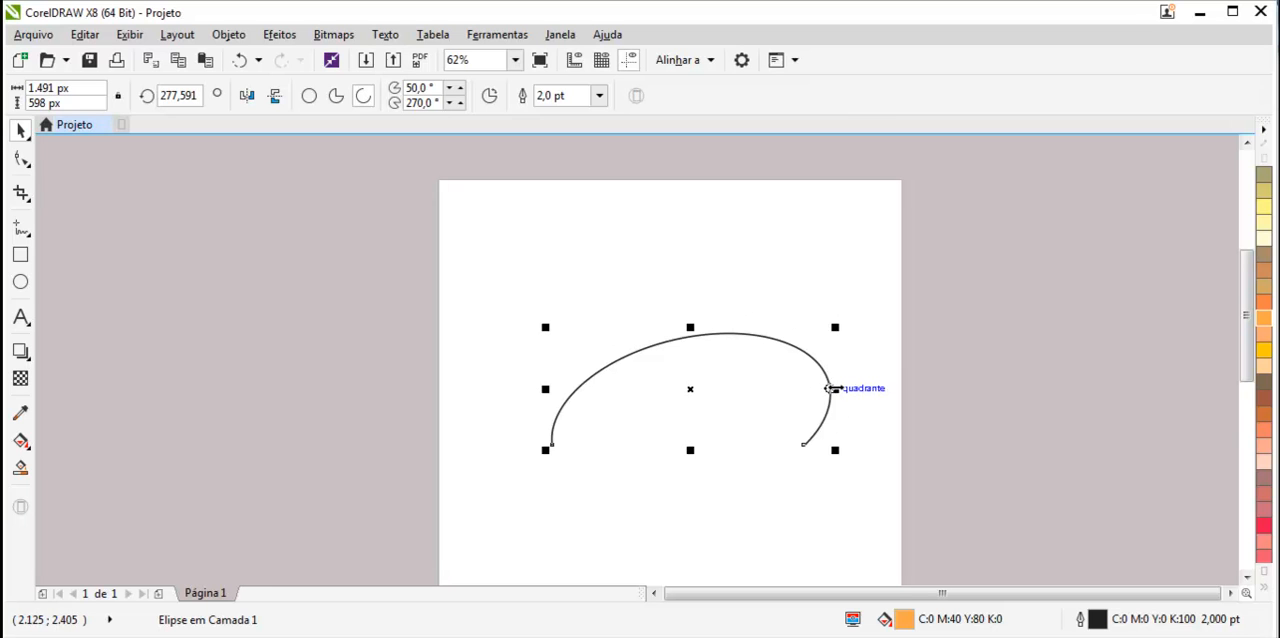
pyautogui.moveTo(690, 450); pyautogui.dragTo(690, 386)
pyautogui.click(643, 571)
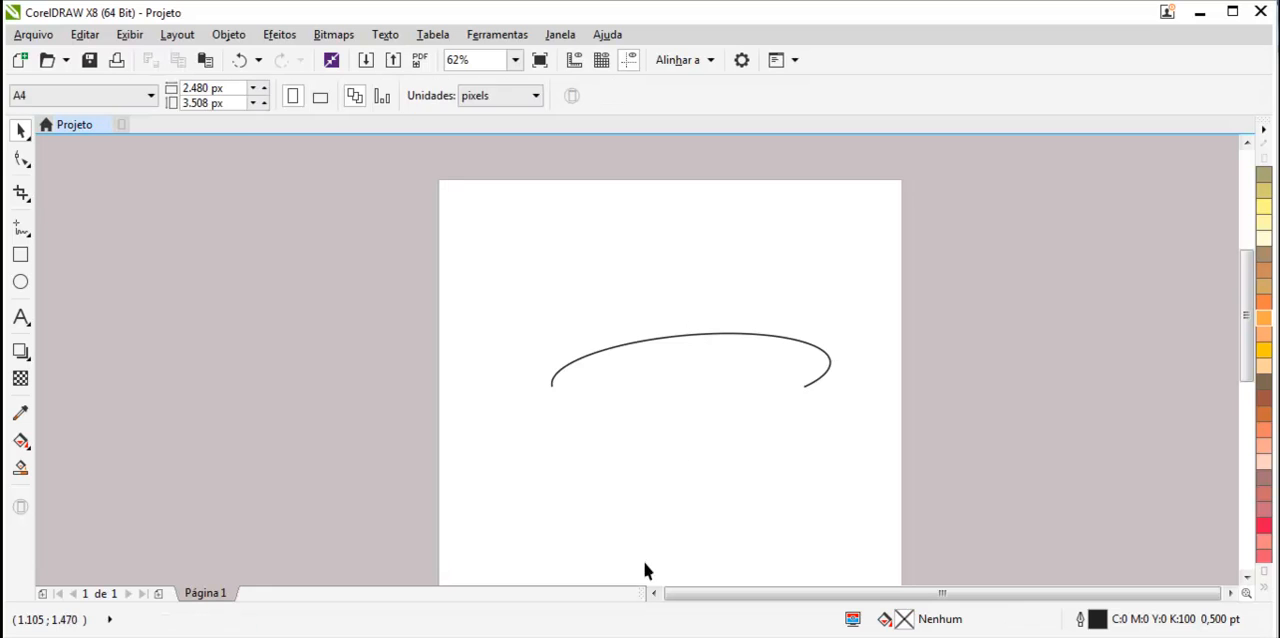
# Delete the arc.
pyautogui.moveTo(638, 344); pyautogui.dragTo(629, 290)
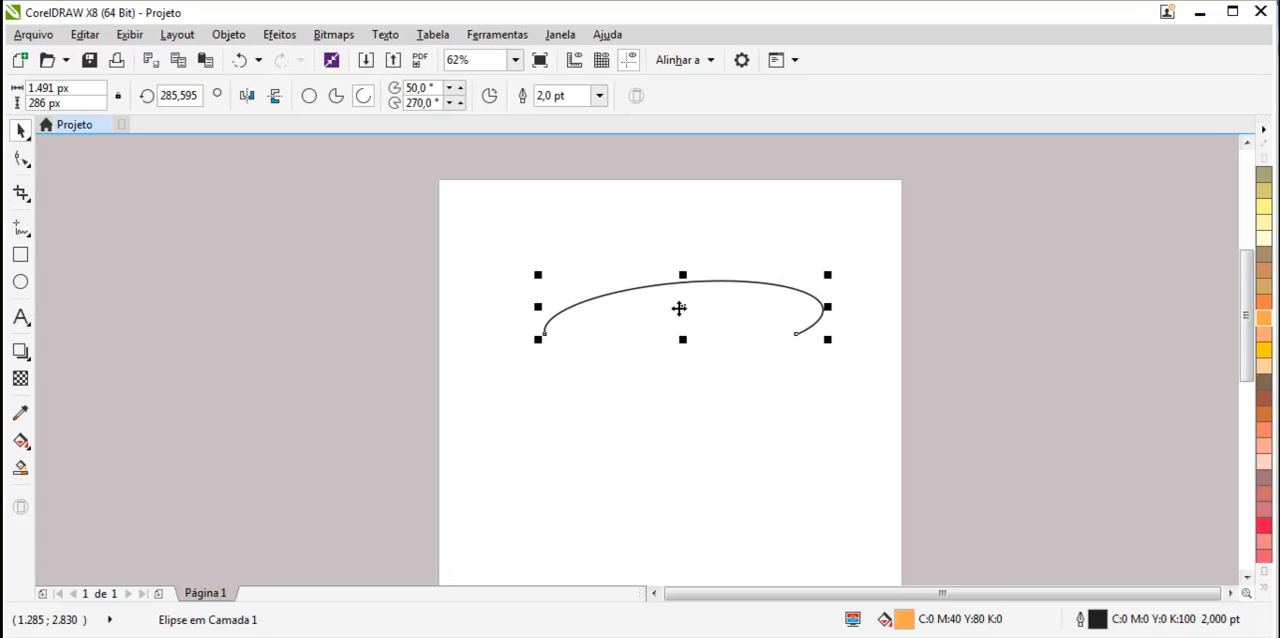
pyautogui.press('Delete')
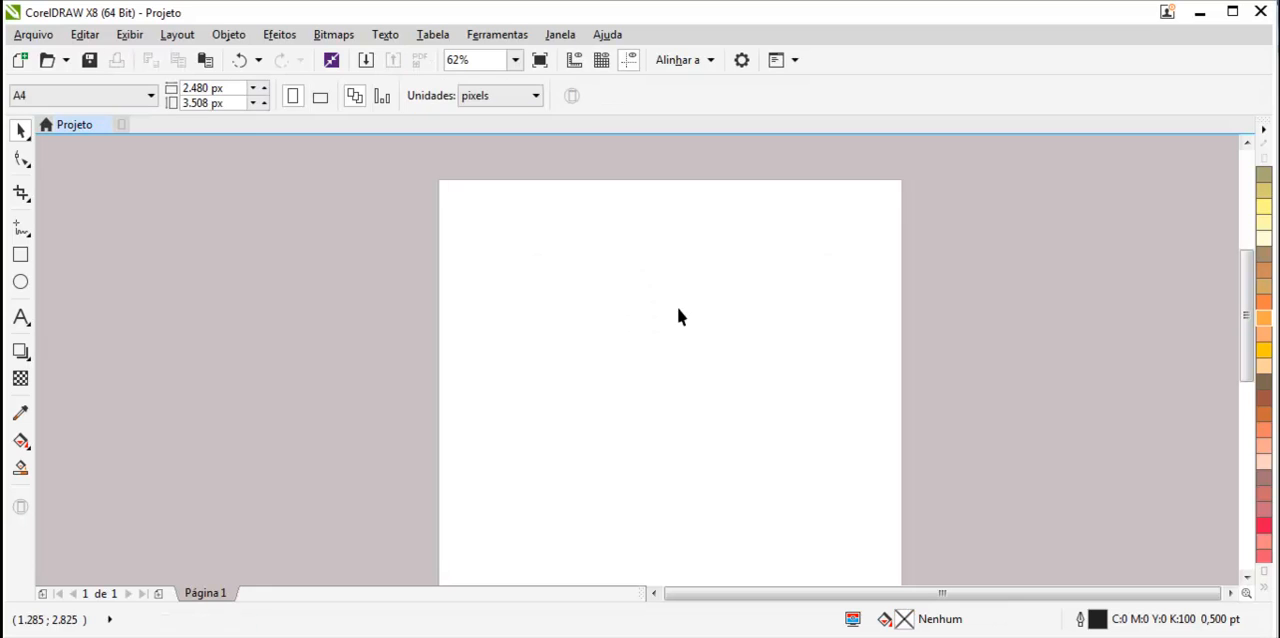
# Draw three ellipses in a row across the upper part of the page with the Ellipse tool.
pyautogui.click(20, 281)
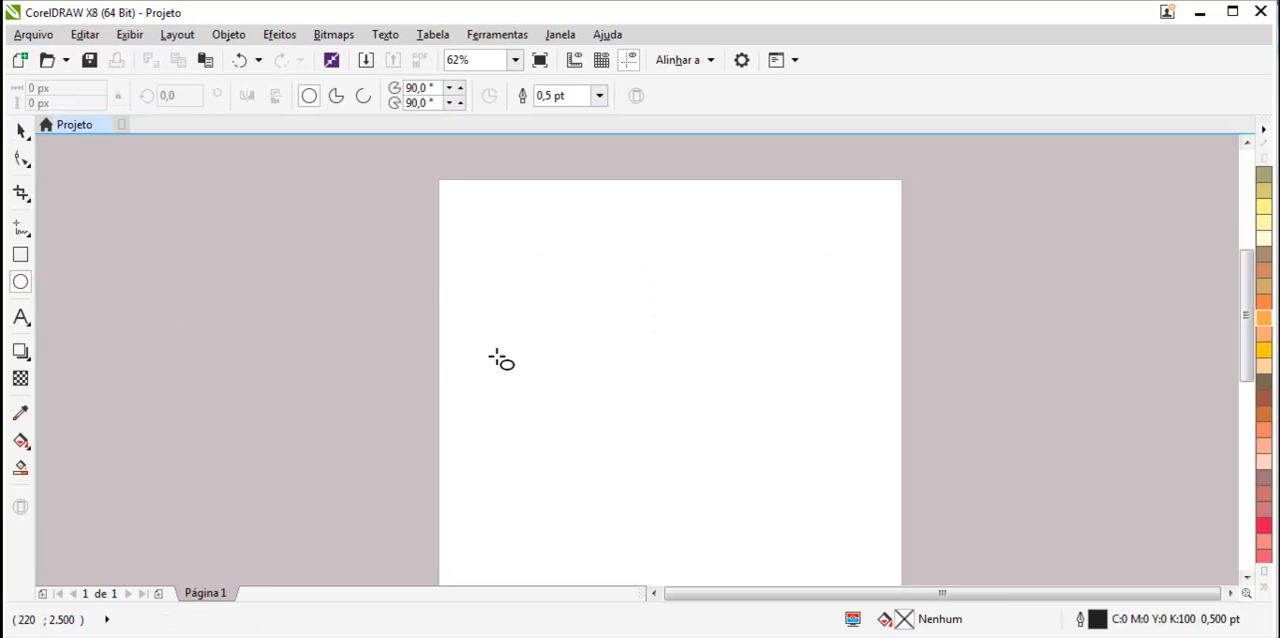
pyautogui.moveTo(474, 253); pyautogui.dragTo(543, 310)
pyautogui.moveTo(597, 265); pyautogui.dragTo(681, 337)
pyautogui.moveTo(730, 287); pyautogui.dragTo(773, 358)
# Select each of the three ellipses in turn with the Pick tool.
pyautogui.click(22, 131)
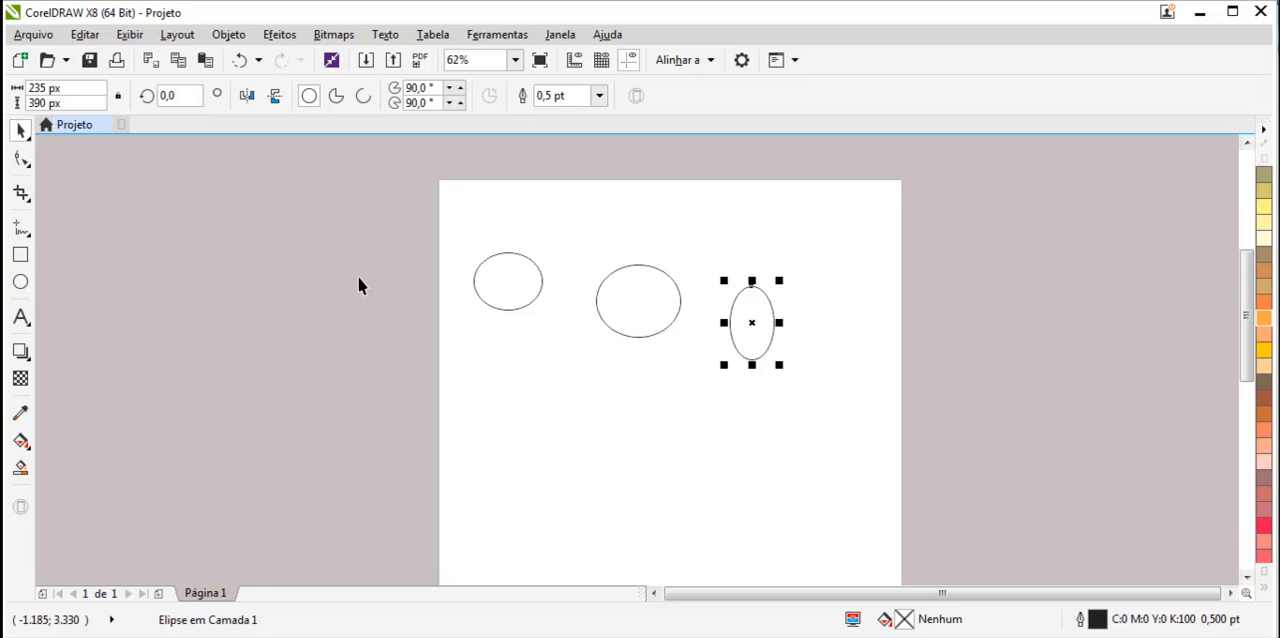
pyautogui.click(511, 303)
pyautogui.keyDown('shift'); pyautogui.click(629, 298); pyautogui.keyUp('shift')
pyautogui.keyDown('shift'); pyautogui.click(749, 325); pyautogui.keyUp('shift')
pyautogui.click(677, 434)
pyautogui.click(510, 283)
pyautogui.keyDown('shift'); pyautogui.click(617, 304); pyautogui.keyUp('shift')
pyautogui.keyDown('shift'); pyautogui.click(743, 323); pyautogui.keyUp('shift')
pyautogui.click(638, 392)
# Marquee-select the ellipses, ending with all three selected.
pyautogui.moveTo(459, 222); pyautogui.dragTo(796, 380)
pyautogui.click(778, 410)
pyautogui.moveTo(814, 233); pyautogui.dragTo(584, 388)
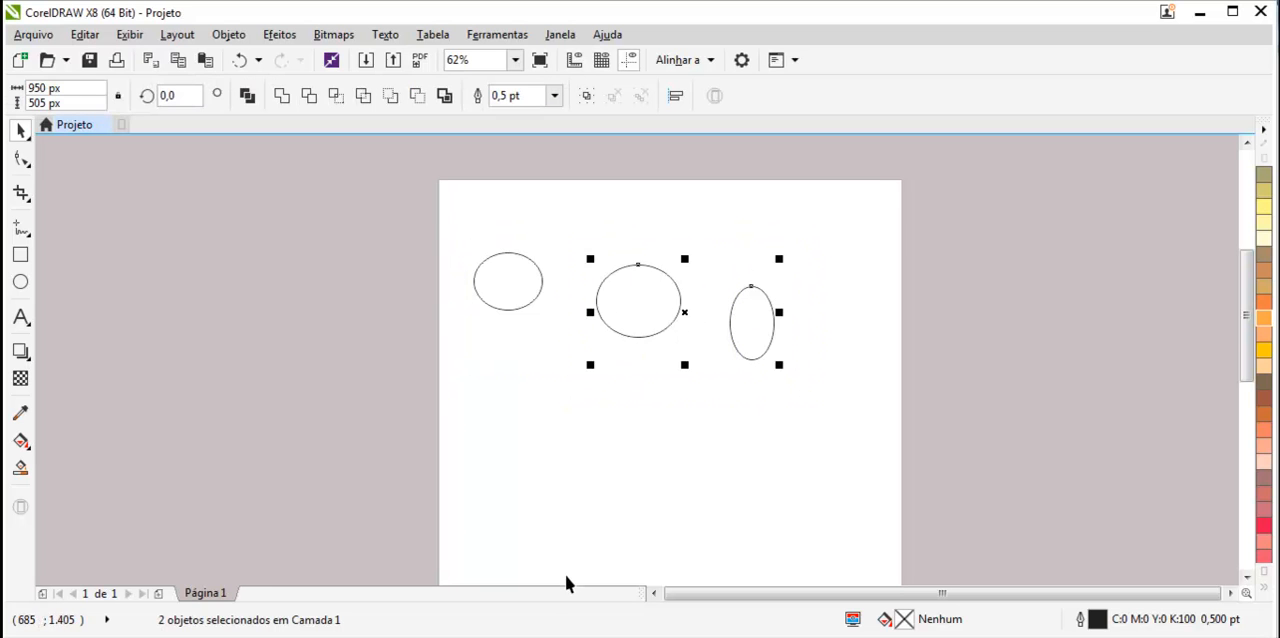
pyautogui.moveTo(443, 212); pyautogui.dragTo(777, 392)
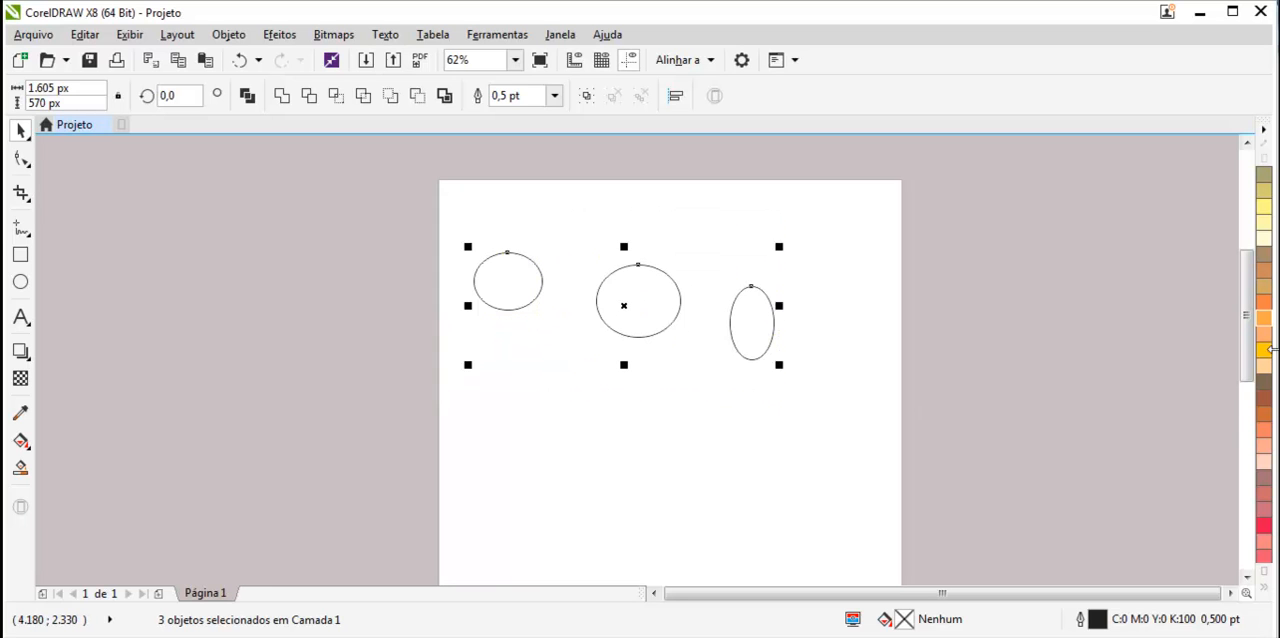
# Give all three selected ellipses a gold outline and a brown fill, then deselect them.
pyautogui.rightClick(1262, 287)
pyautogui.click(1264, 383)
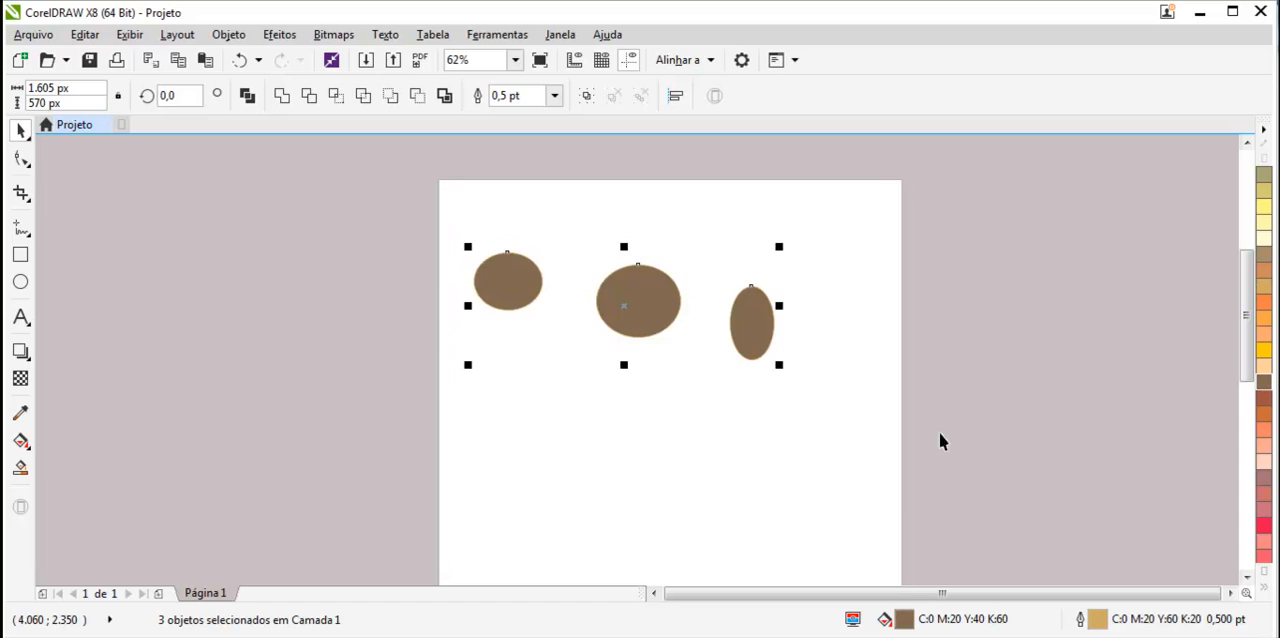
pyautogui.click(737, 454)
# Fill the middle ellipse red and deselect it.
pyautogui.click(636, 290)
pyautogui.click(1264, 525)
pyautogui.click(490, 249)
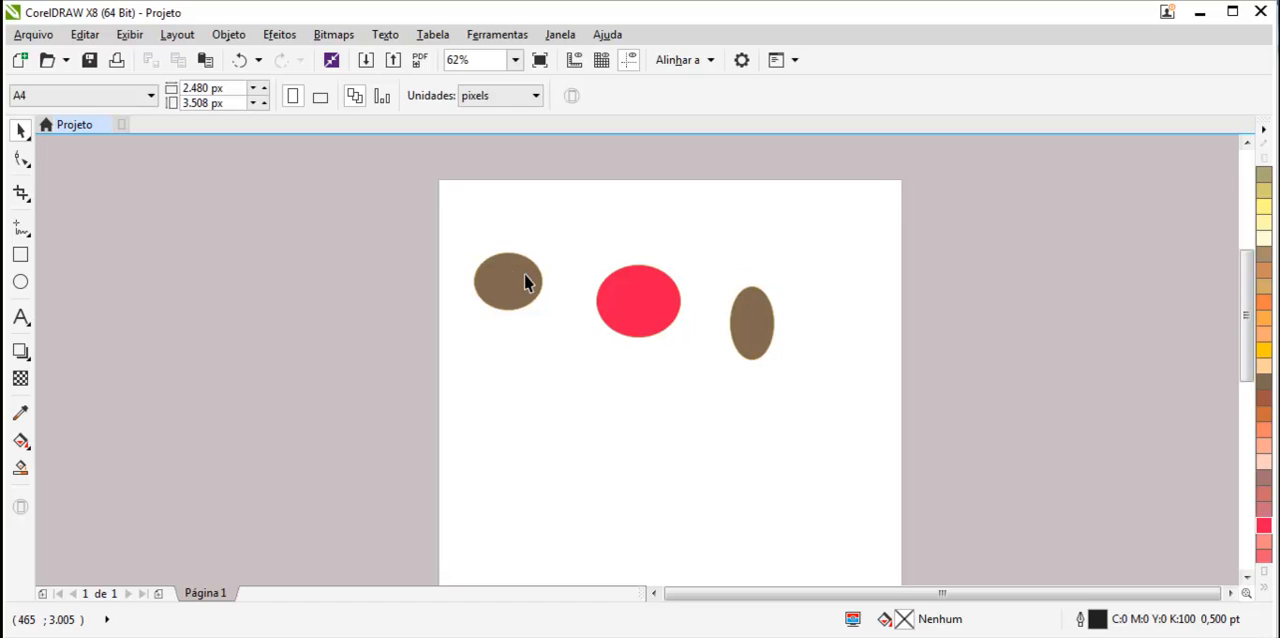
# Fill the left ellipse light orange.
pyautogui.click(517, 282)
pyautogui.click(1263, 432)
# Drag the three ellipses together into an overlapping cluster, orange lower left, red on top, brown at right.
pyautogui.moveTo(514, 280); pyautogui.dragTo(598, 409)
pyautogui.moveTo(638, 331); pyautogui.dragTo(600, 290)
pyautogui.moveTo(737, 334); pyautogui.dragTo(693, 378)
pyautogui.moveTo(620, 412); pyautogui.dragTo(575, 315)
pyautogui.moveTo(697, 357); pyautogui.dragTo(645, 315)
pyautogui.click(682, 400)
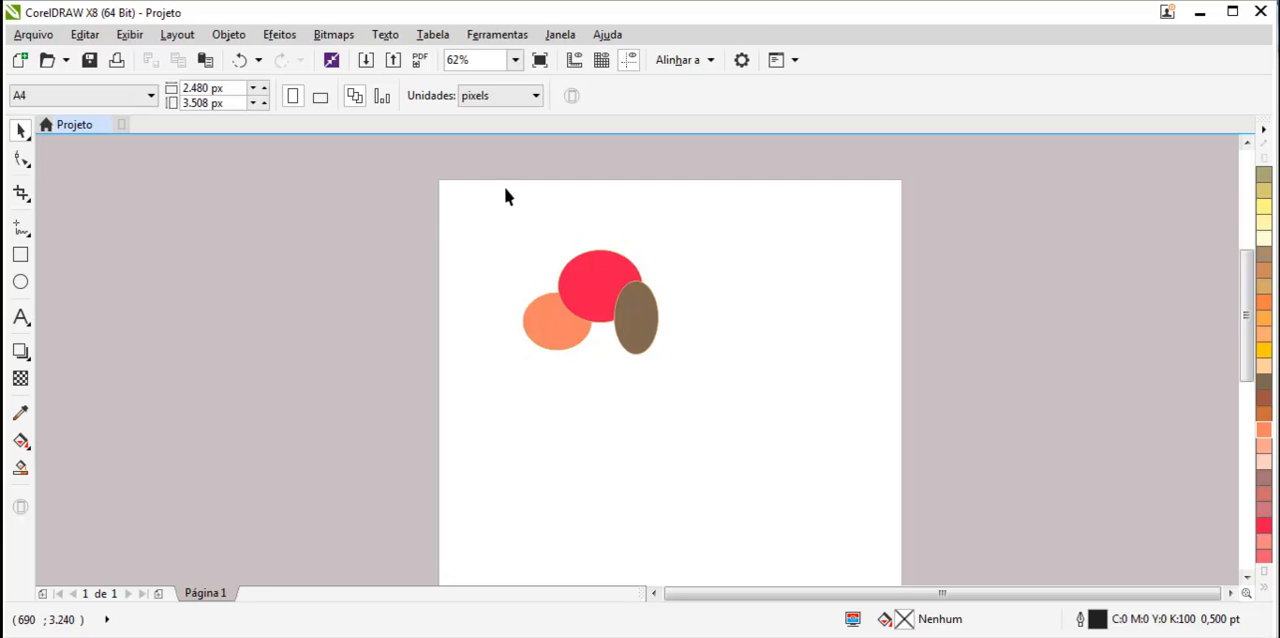
# Select all three ellipses, rotate them together by 45° and reposition the cluster.
pyautogui.moveTo(693, 238); pyautogui.dragTo(512, 368)
pyautogui.moveTo(570, 305); pyautogui.dragTo(638, 303)
pyautogui.click(165, 95)
pyautogui.write('45')
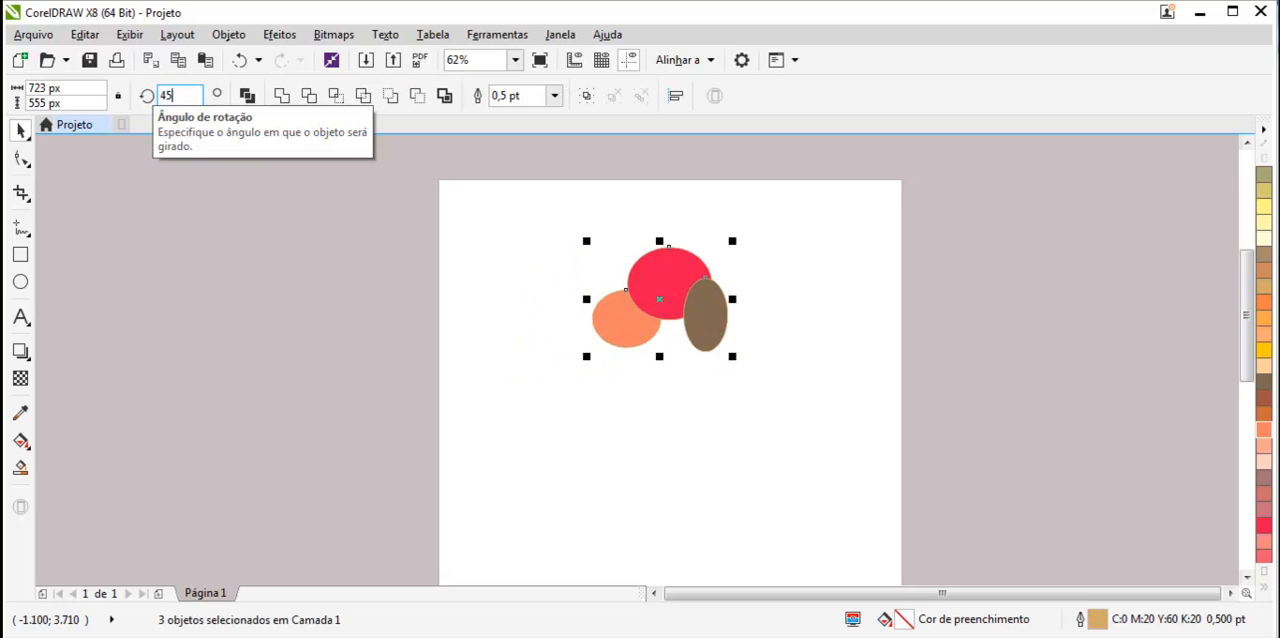
pyautogui.press('Return')
pyautogui.moveTo(630, 300); pyautogui.dragTo(551, 330)
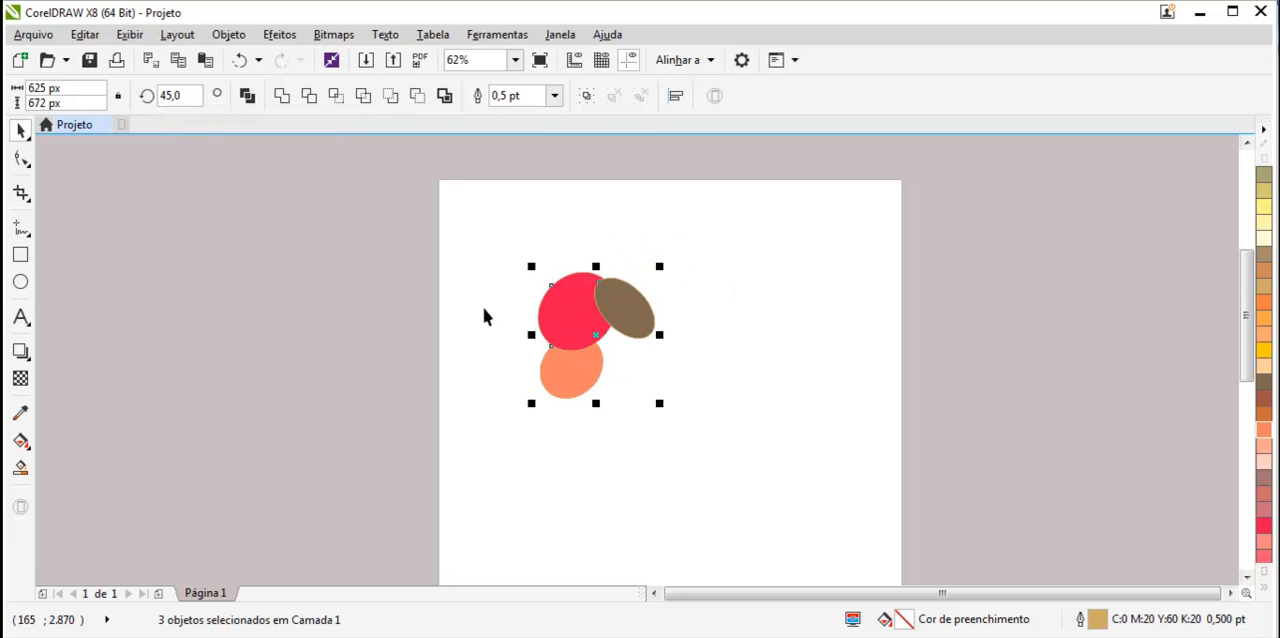
# Drag the brown ellipse away from the cluster and undo the move.
pyautogui.click(671, 350)
pyautogui.click(646, 309)
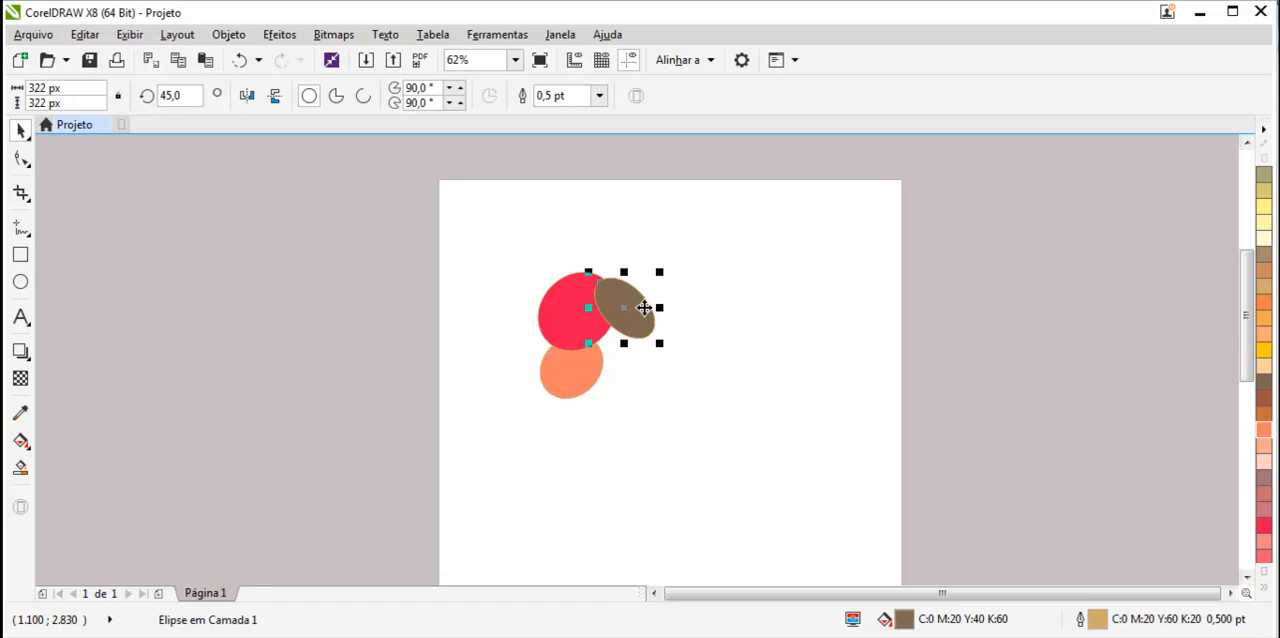
pyautogui.click(702, 397)
pyautogui.moveTo(634, 312); pyautogui.dragTo(834, 398)
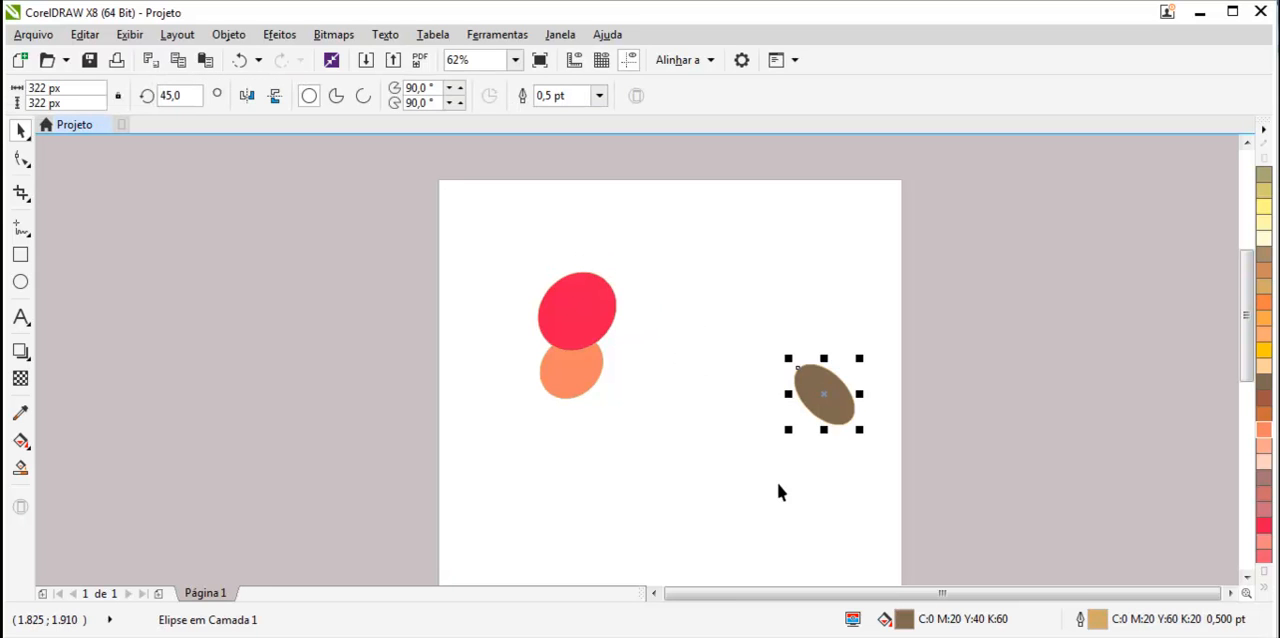
pyautogui.hotkey('ctrl', 'z')
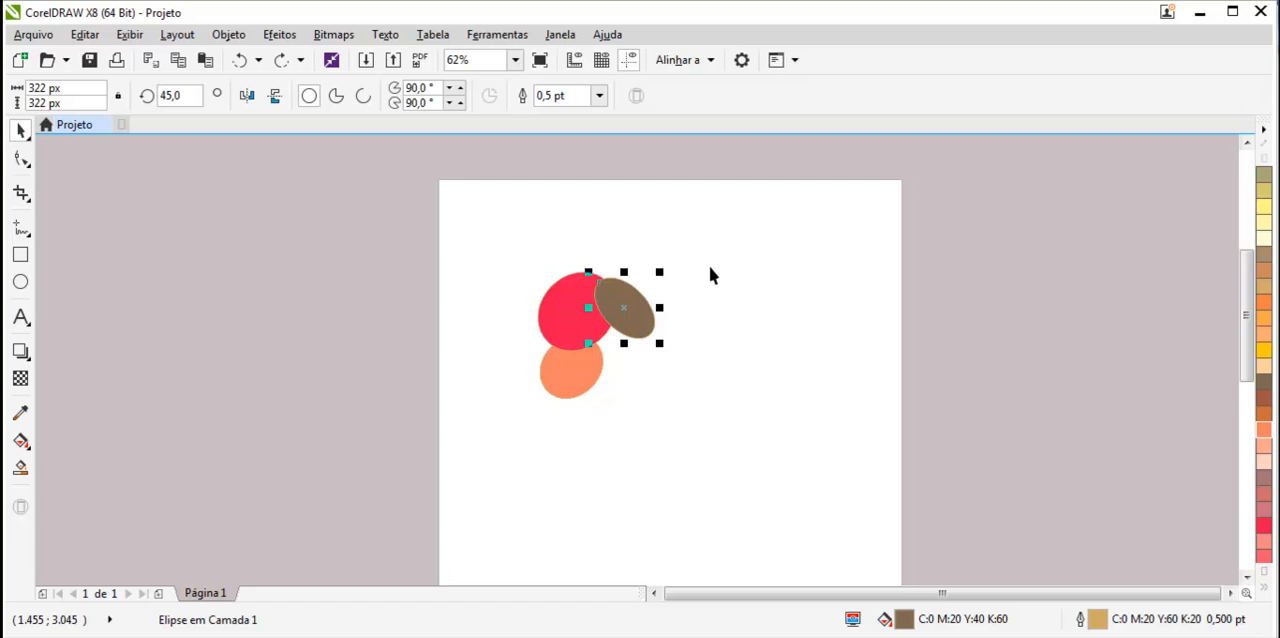
# Group the three ellipses and select the group.
pyautogui.moveTo(695, 249); pyautogui.dragTo(509, 429)
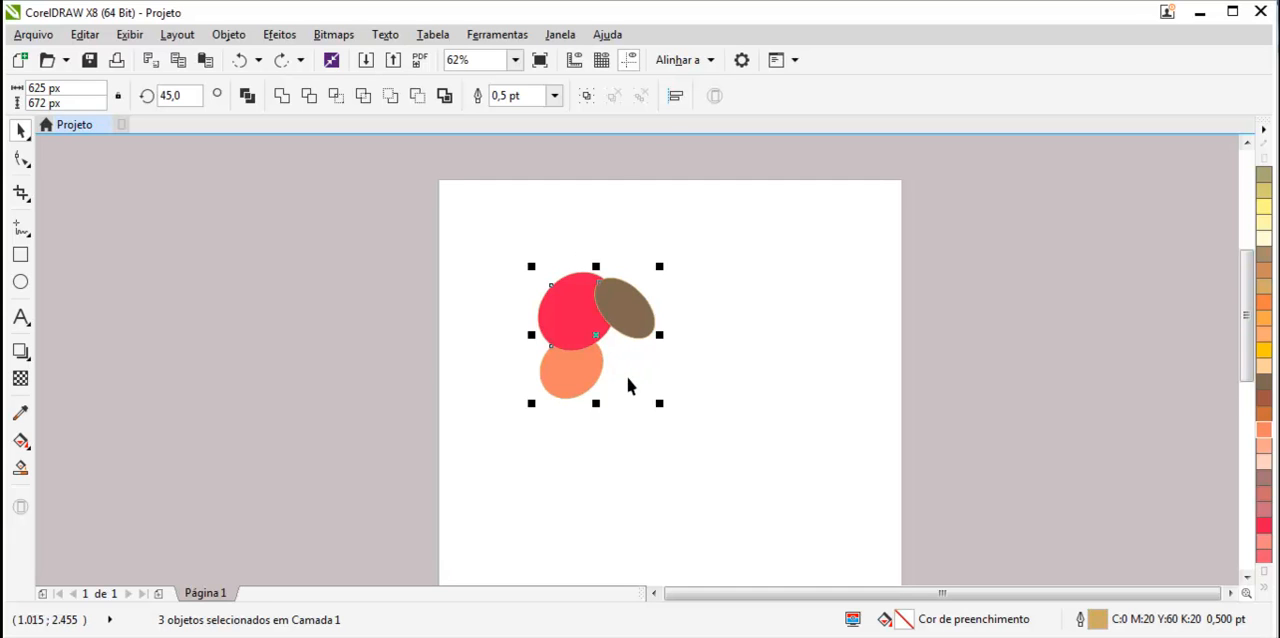
pyautogui.hotkey('ctrl', 'g')
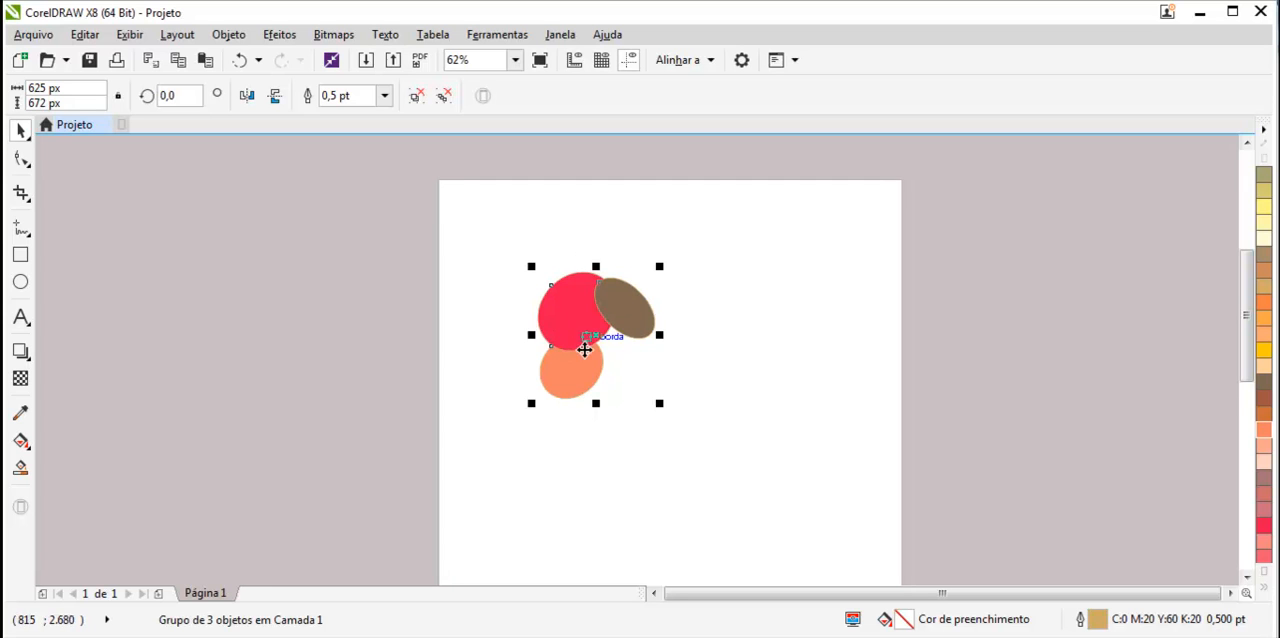
pyautogui.click(717, 418)
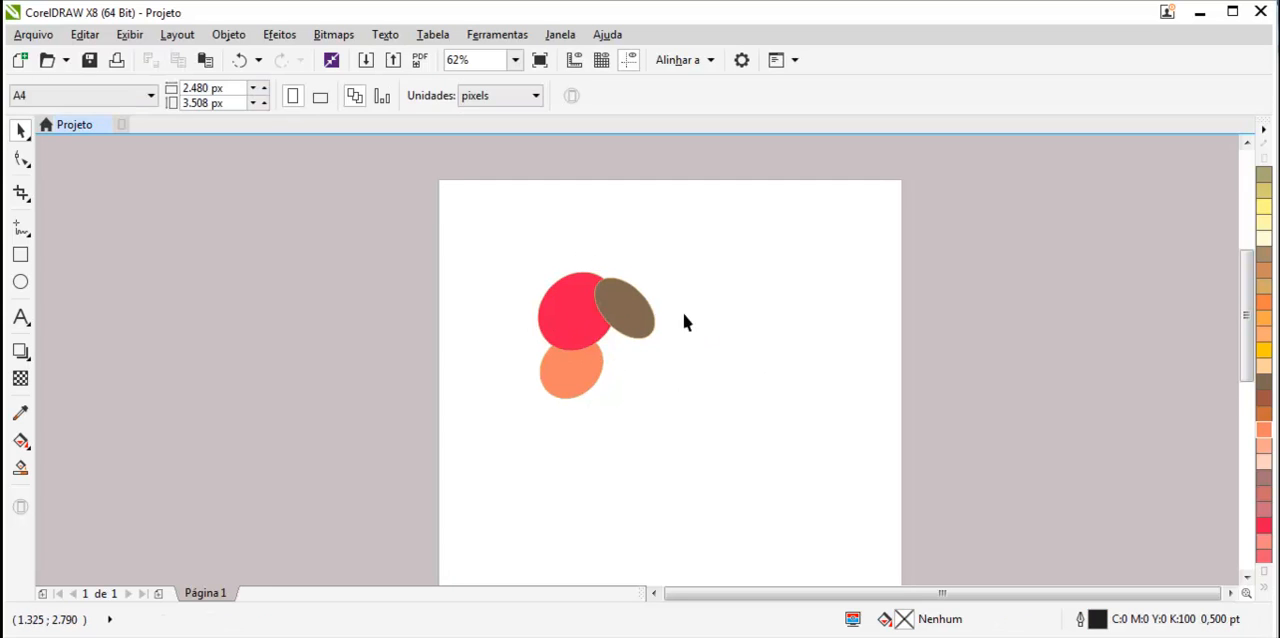
pyautogui.click(645, 317)
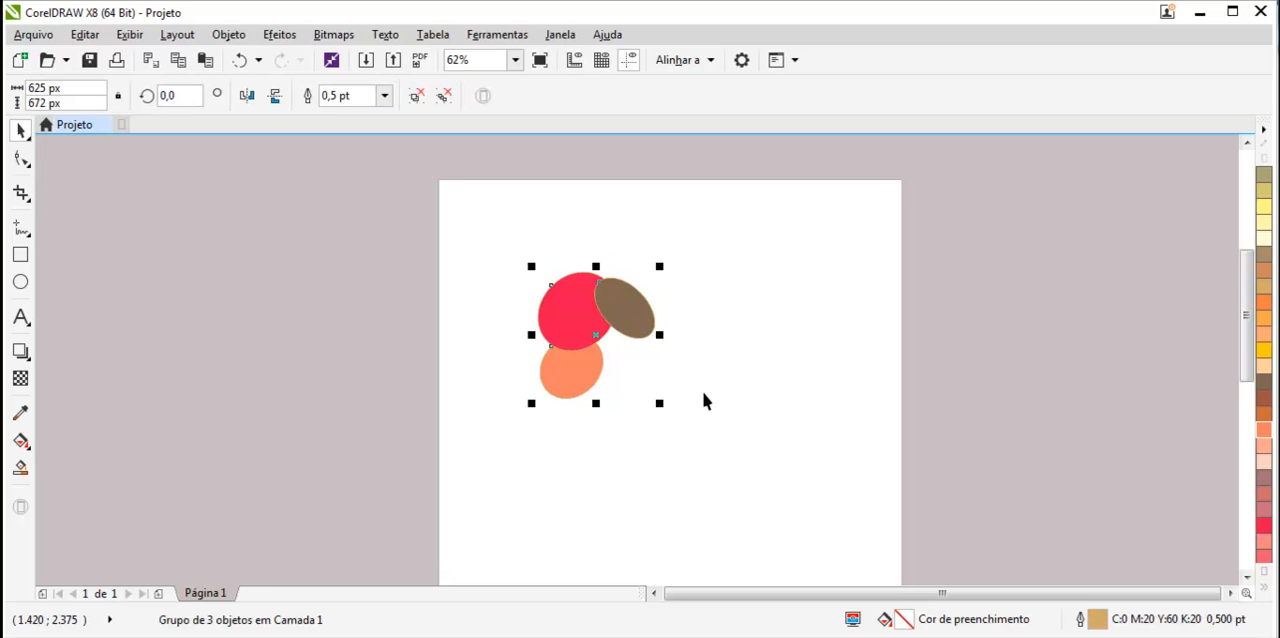
# Move the grouped ellipses slightly up and right.
pyautogui.moveTo(626, 309); pyautogui.dragTo(732, 320)
pyautogui.moveTo(669, 385); pyautogui.dragTo(600, 355)
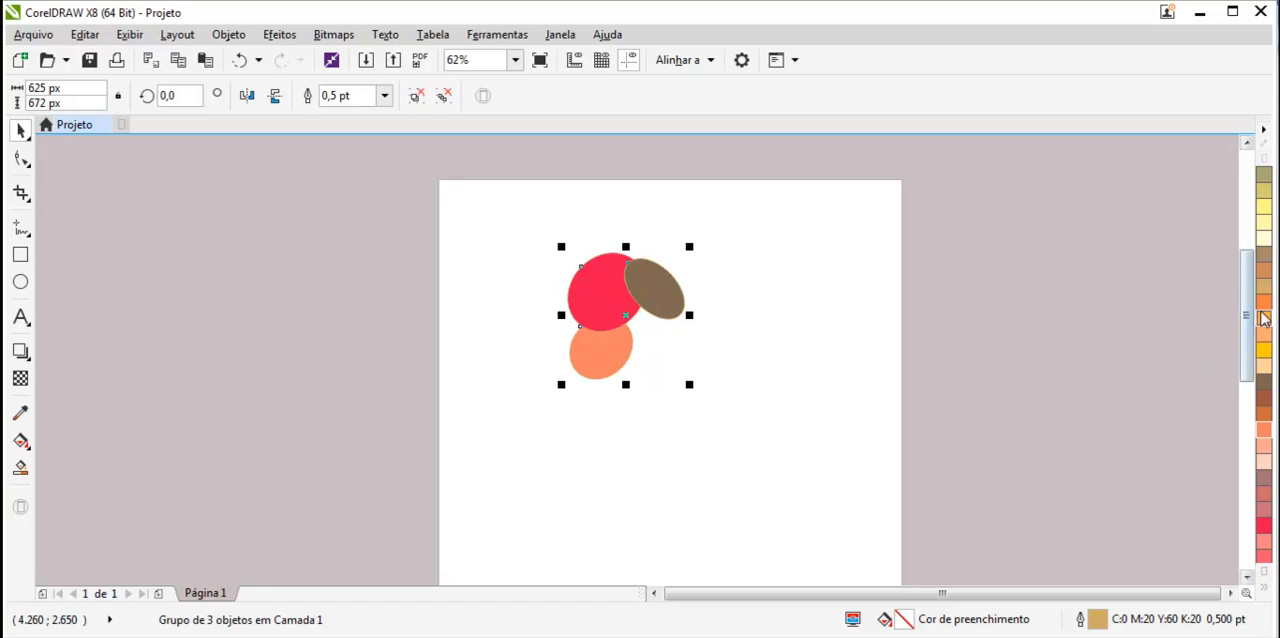
# Fill the whole group orange and undo the fill.
pyautogui.click(1264, 302)
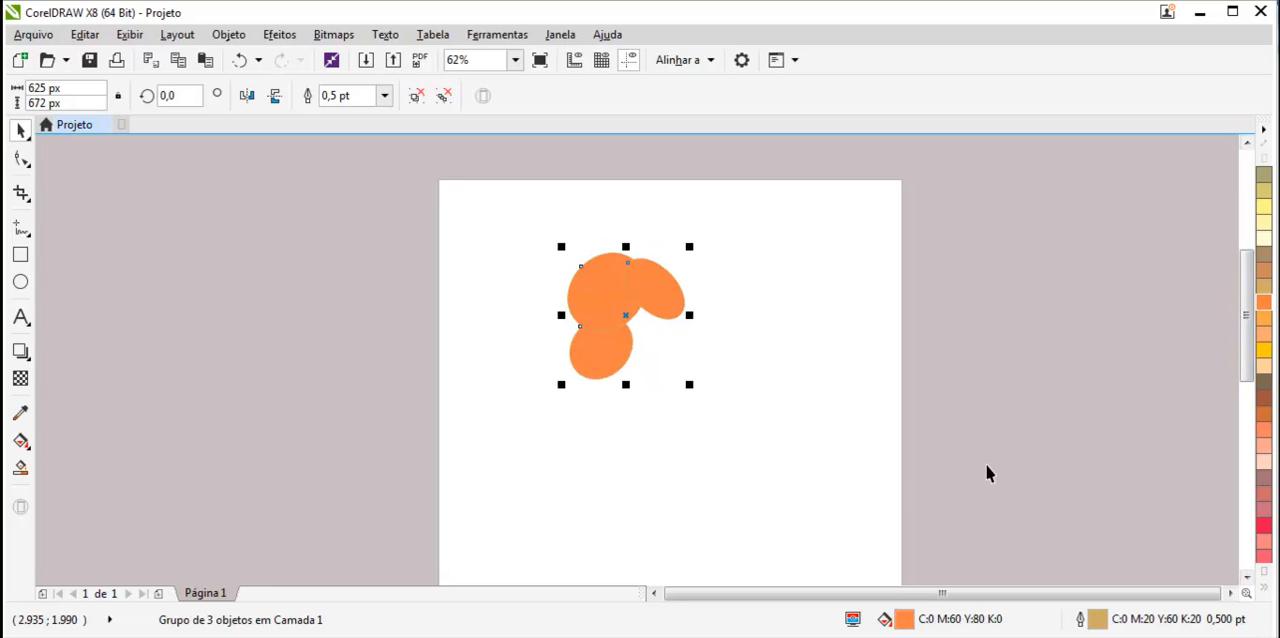
pyautogui.hotkey('ctrl', 'z')
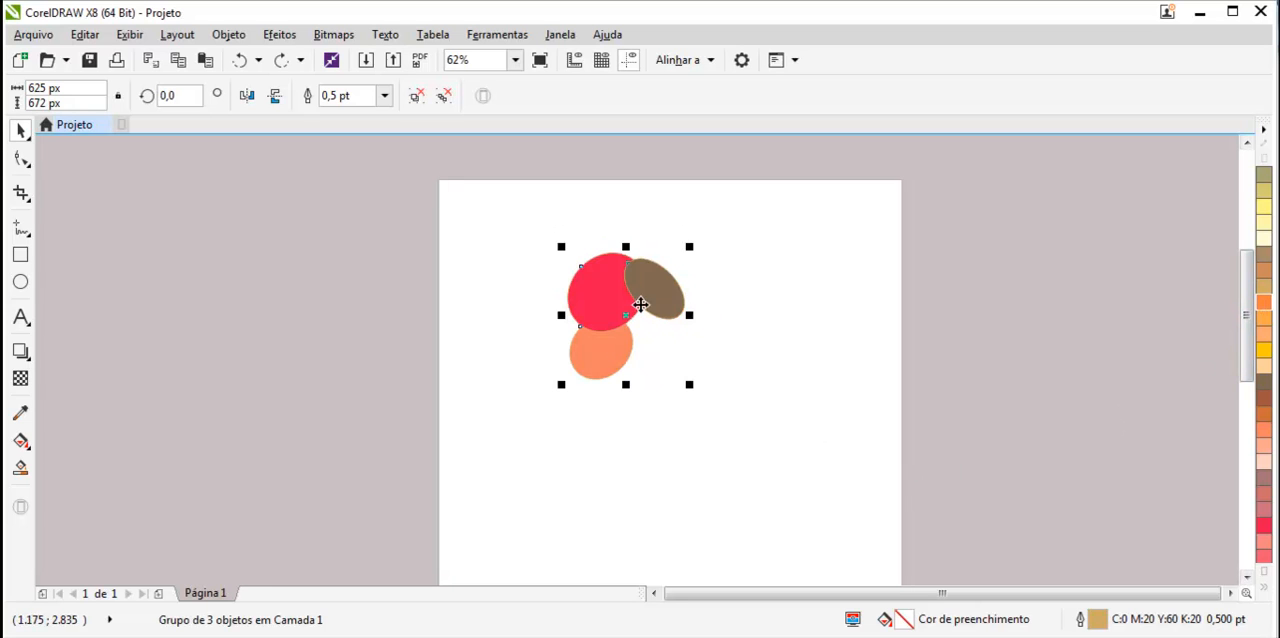
# Move the group slightly down and right, then ungroup the three ellipses.
pyautogui.click(646, 468)
pyautogui.click(610, 367)
pyautogui.click(736, 450)
pyautogui.moveTo(637, 298)
pyautogui.mouseDown()
pyautogui.moveTo(728, 354)
pyautogui.moveTo(640, 319)
pyautogui.mouseUp()
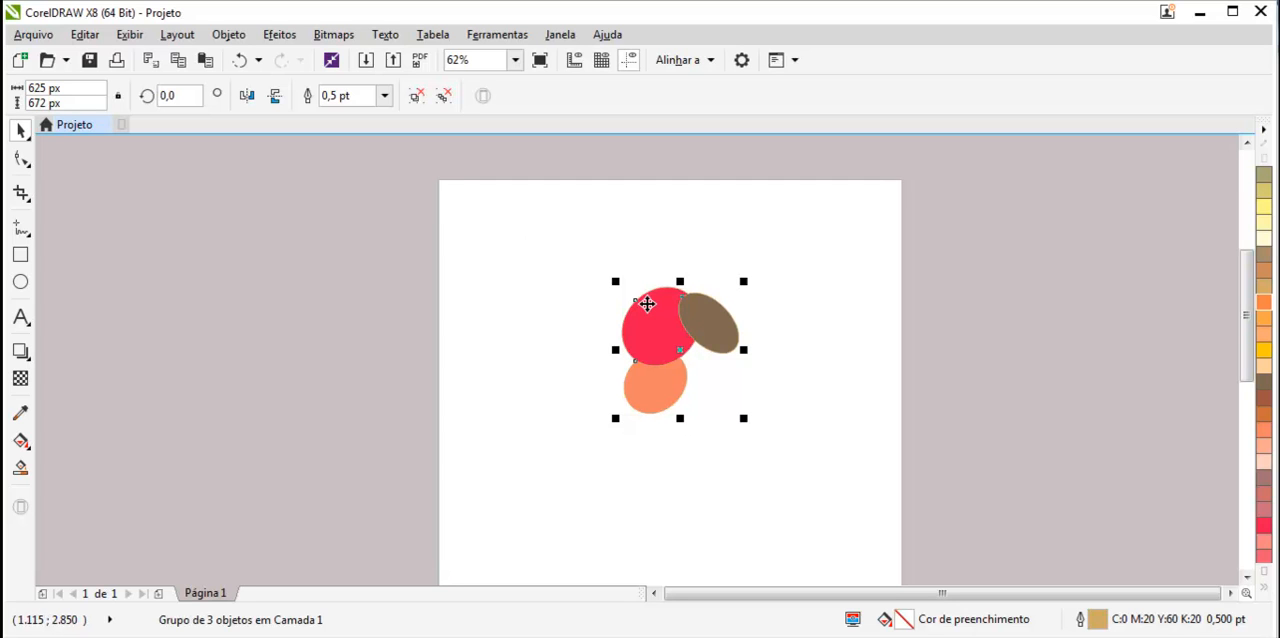
pyautogui.hotkey('ctrl', 'u')
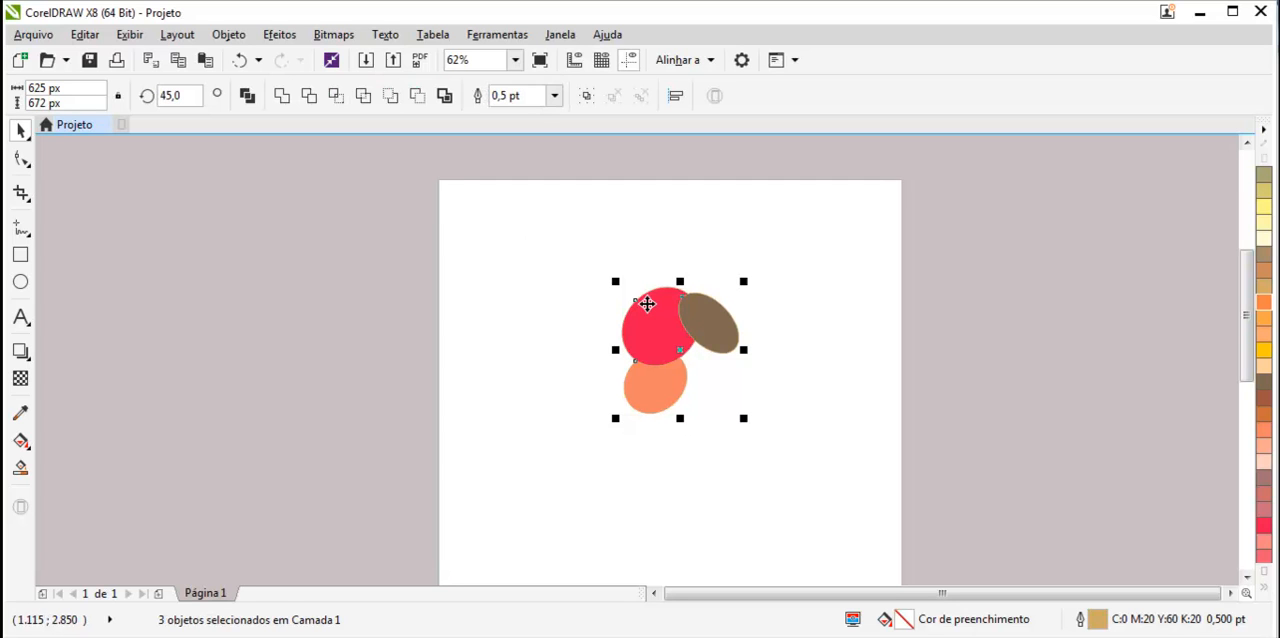
# Select each ungrouped ellipse individually, then marquee-select all three.
pyautogui.click(762, 385)
pyautogui.click(713, 327)
pyautogui.click(663, 352)
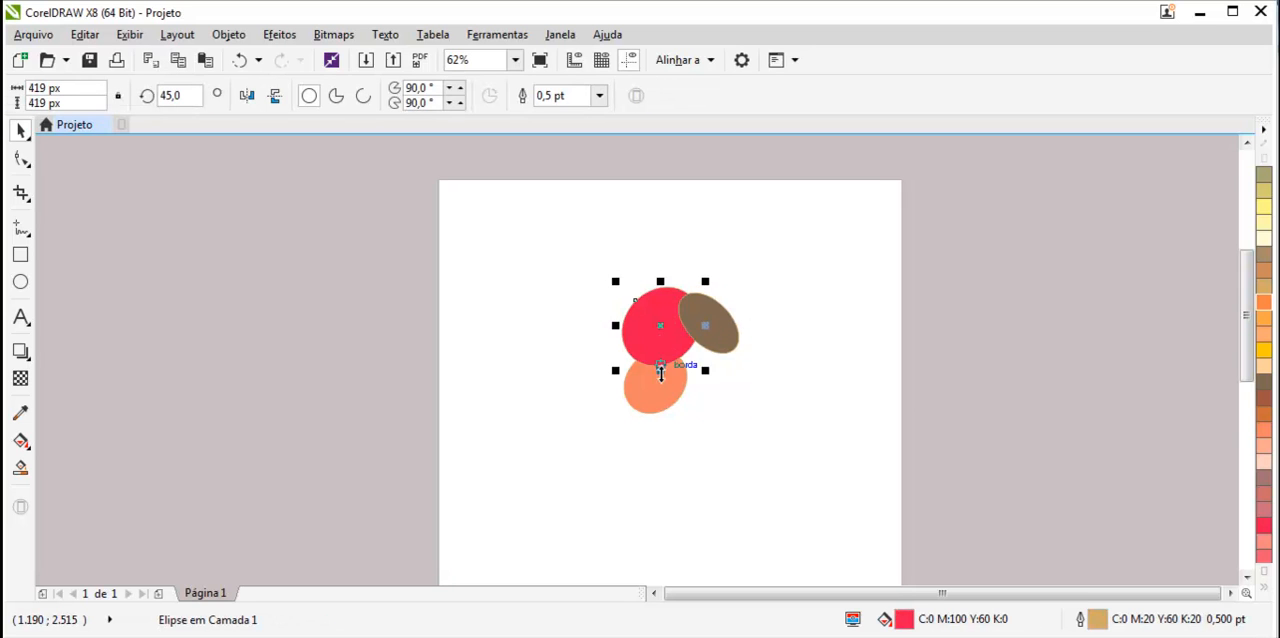
pyautogui.click(660, 383)
pyautogui.moveTo(773, 293); pyautogui.dragTo(615, 425)
pyautogui.moveTo(778, 278); pyautogui.dragTo(612, 427)
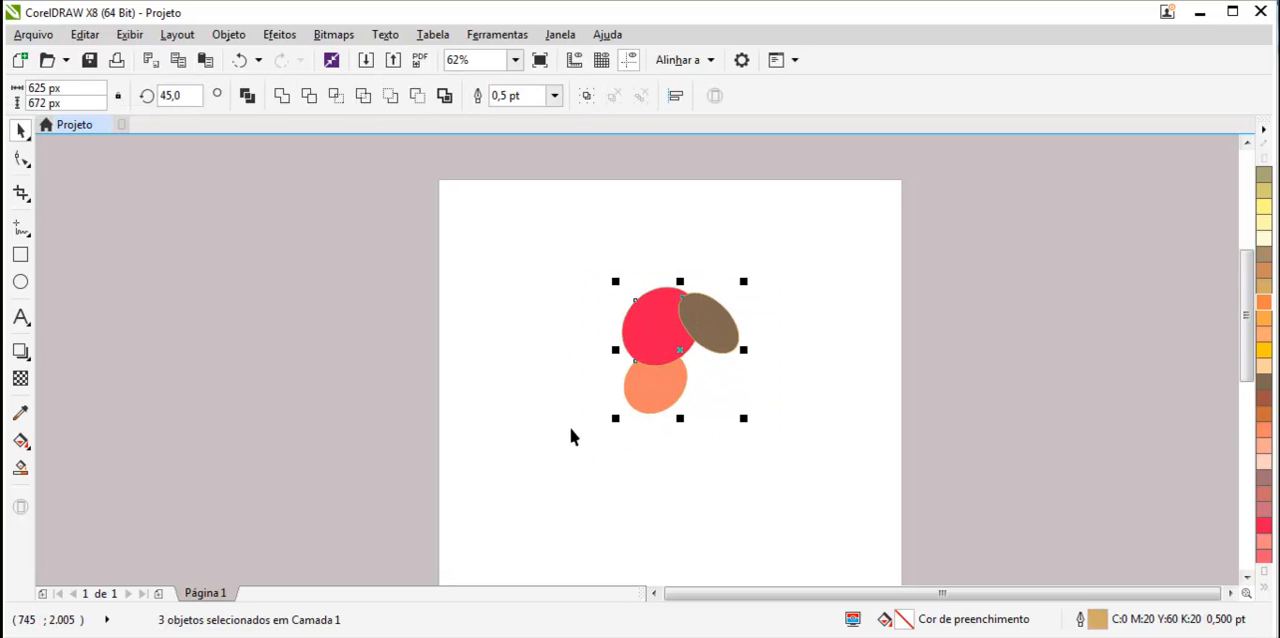
pyautogui.click(229, 35)
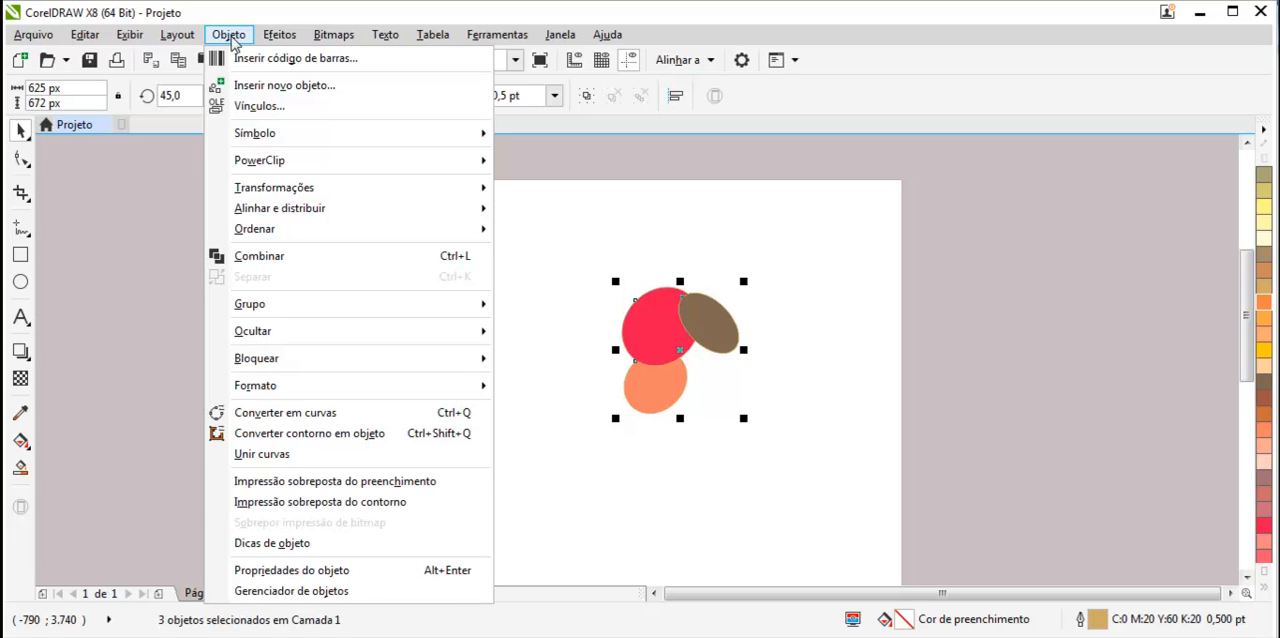
pyautogui.click(231, 40)
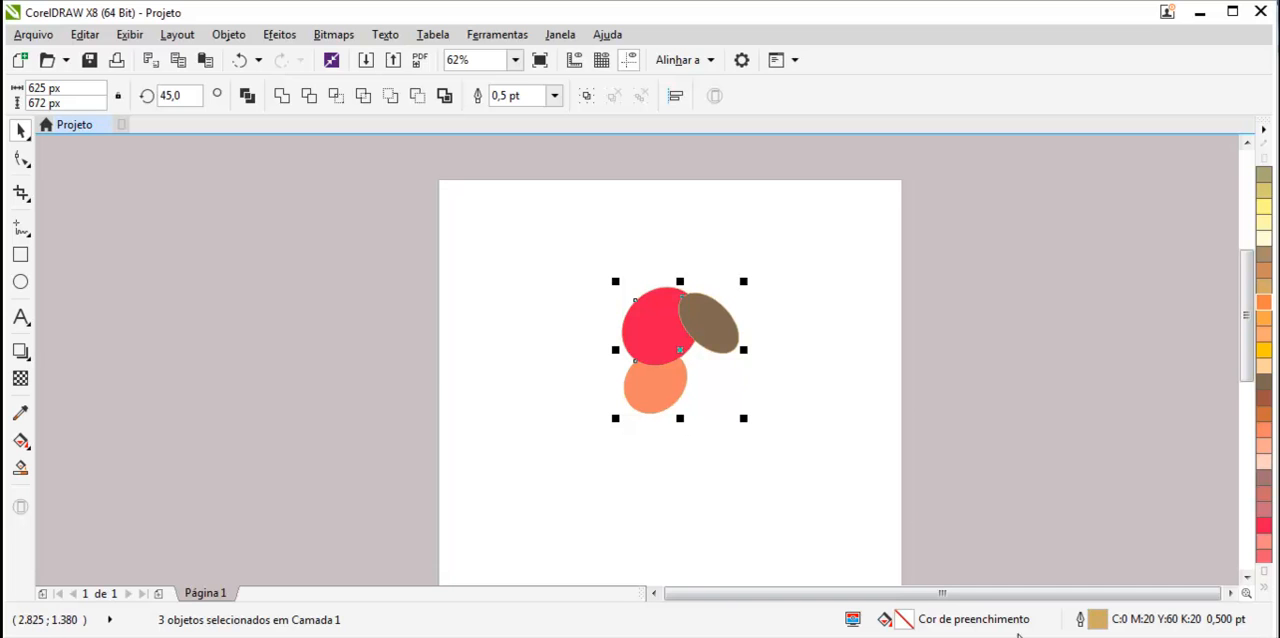